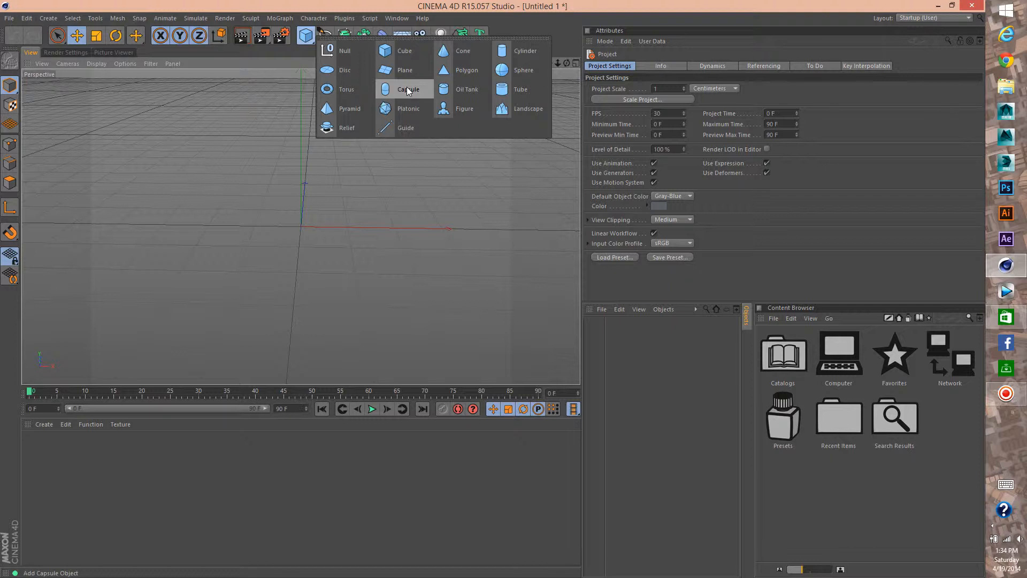
Add a cube and a pyramid, and raise the pyramid so it sits on top of the cube
{"action": "left_click", "coordinate": [398, 51]}
{"action": "left_click", "coordinate": [313, 40]}
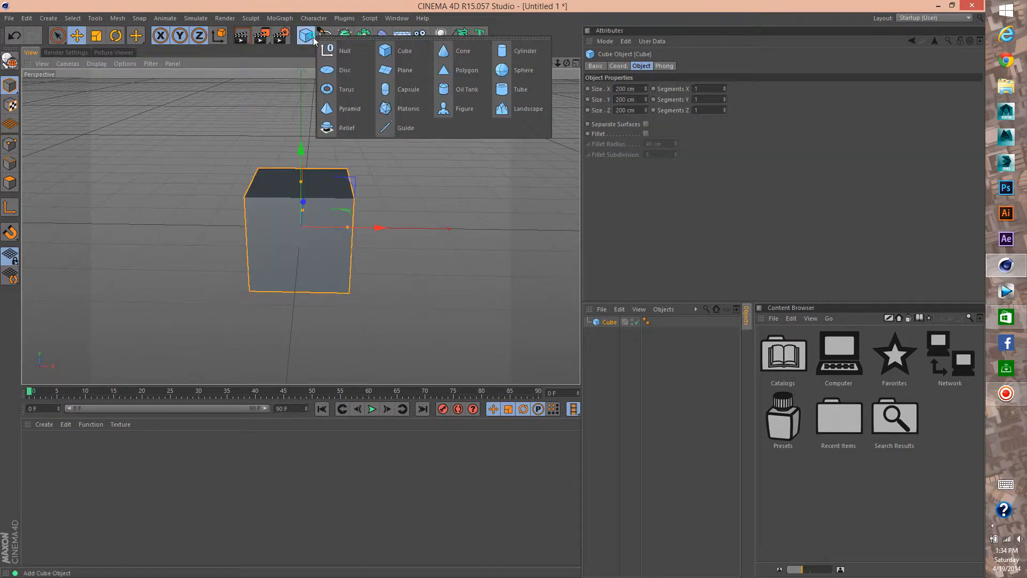
{"action": "left_click", "coordinate": [339, 109]}
{"action": "left_click_drag", "start_coordinate": [302, 153], "coordinate": [298, 79]}
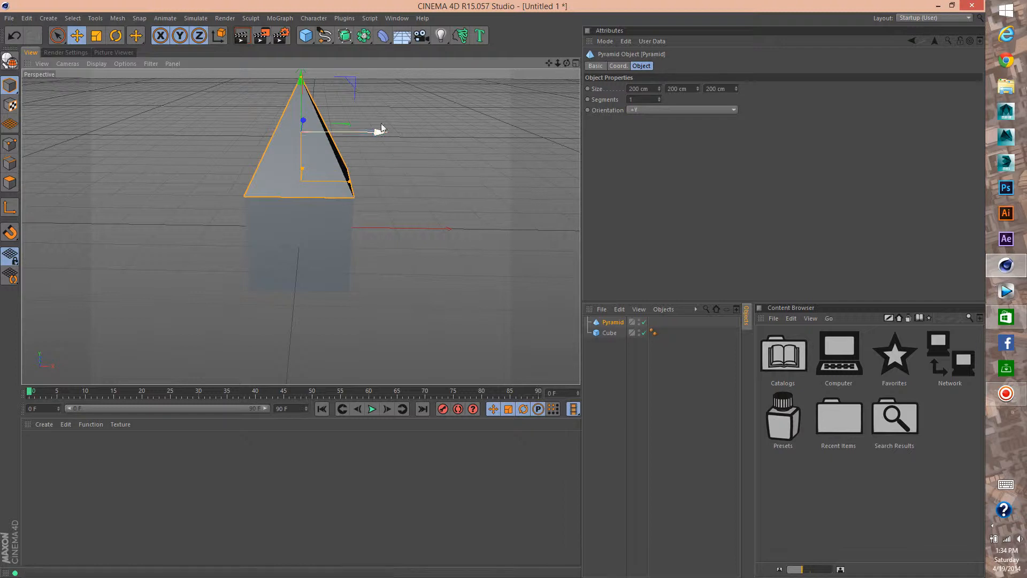
Add a Bend deformer and group it with the pyramid and cube under one null
{"action": "mouse_move", "coordinate": [566, 64]}
{"action": "left_mouse_down"}
{"action": "mouse_move", "coordinate": [540, 67]}
{"action": "mouse_move", "coordinate": [558, 60]}
{"action": "left_mouse_up"}
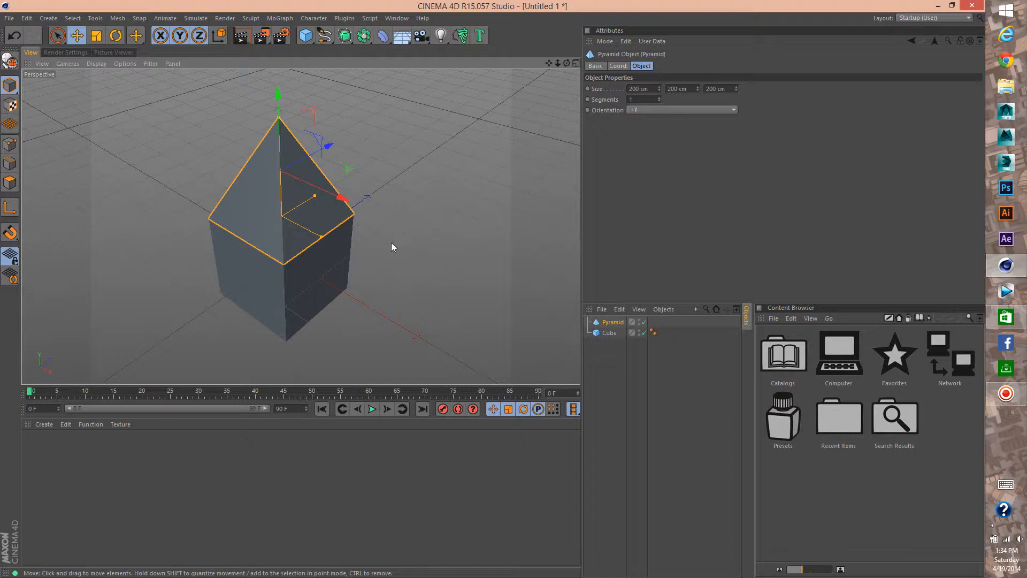
{"action": "middle_click_drag", "start_coordinate": [389, 247], "coordinate": [355, 255], "text": "alt"}
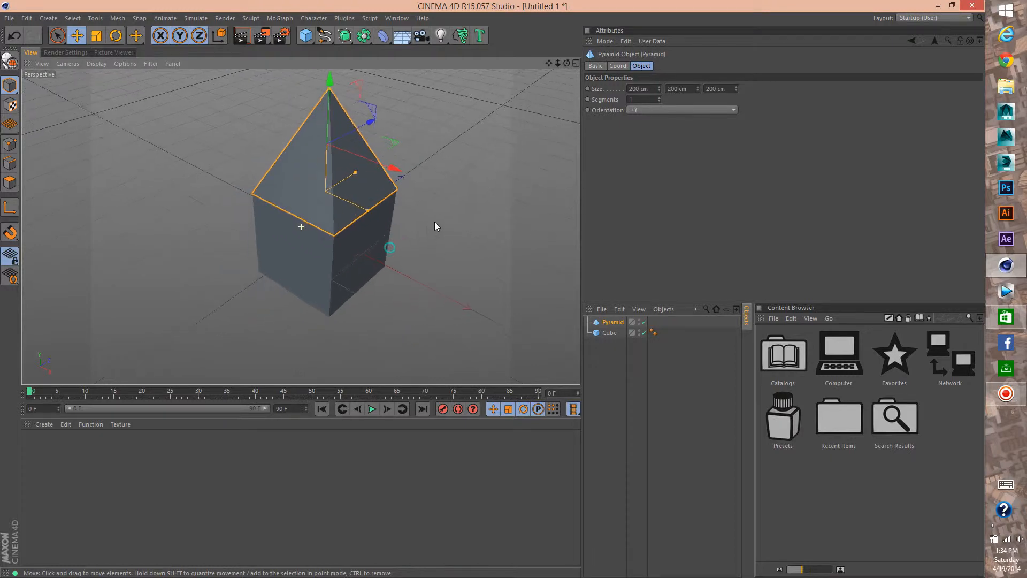
{"action": "mouse_move", "coordinate": [357, 278]}
{"action": "right_mouse_down", "text": "alt"}
{"action": "mouse_move", "coordinate": [440, 269]}
{"action": "mouse_move", "coordinate": [326, 279]}
{"action": "mouse_move", "coordinate": [377, 283]}
{"action": "right_mouse_up", "text": "alt"}
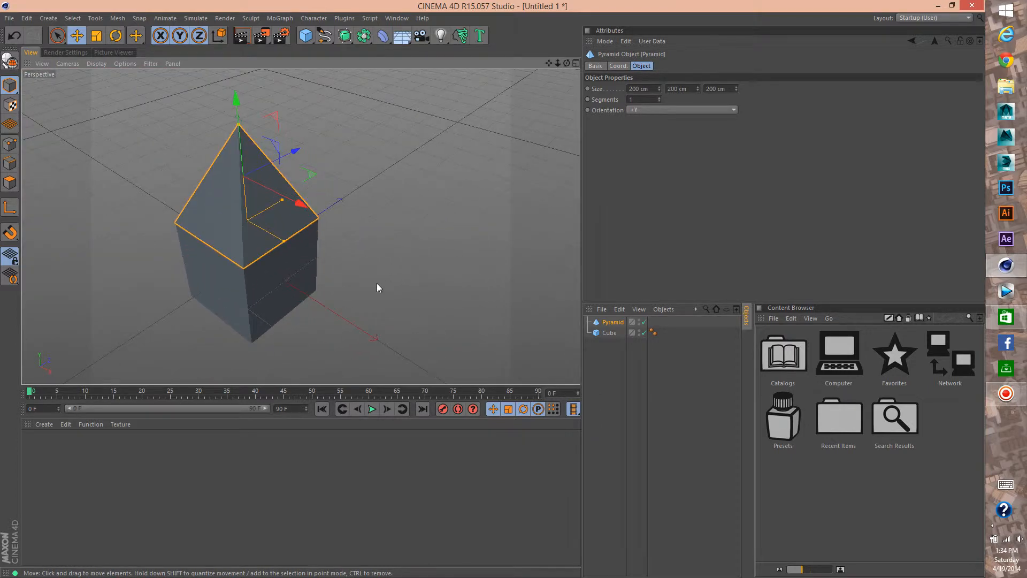
{"action": "left_click_drag", "start_coordinate": [377, 287], "coordinate": [443, 257], "text": "alt"}
{"action": "left_click_drag", "start_coordinate": [567, 64], "coordinate": [427, 234]}
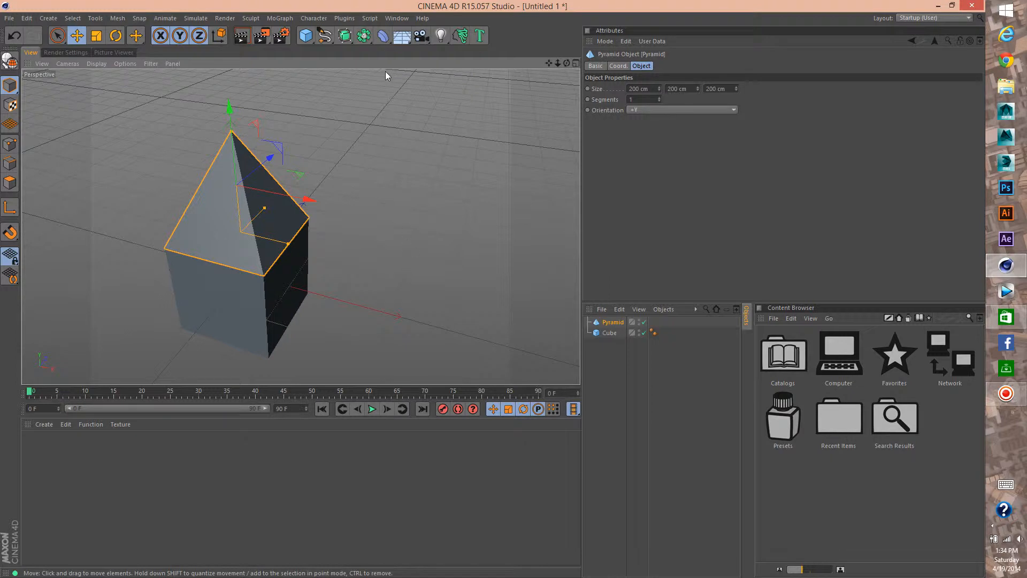
{"action": "left_click", "coordinate": [381, 38]}
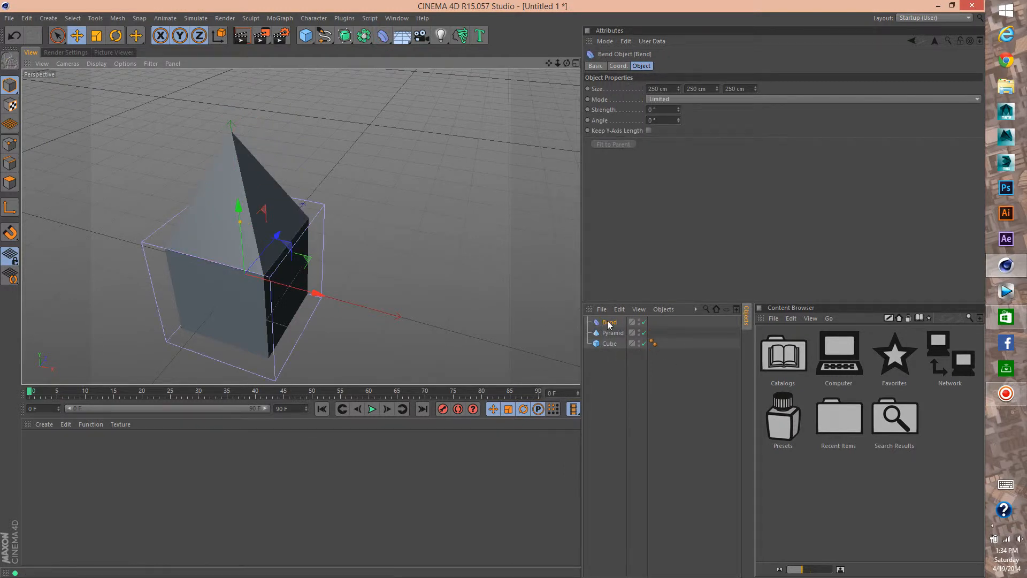
{"action": "left_click_drag", "start_coordinate": [611, 357], "coordinate": [603, 321]}
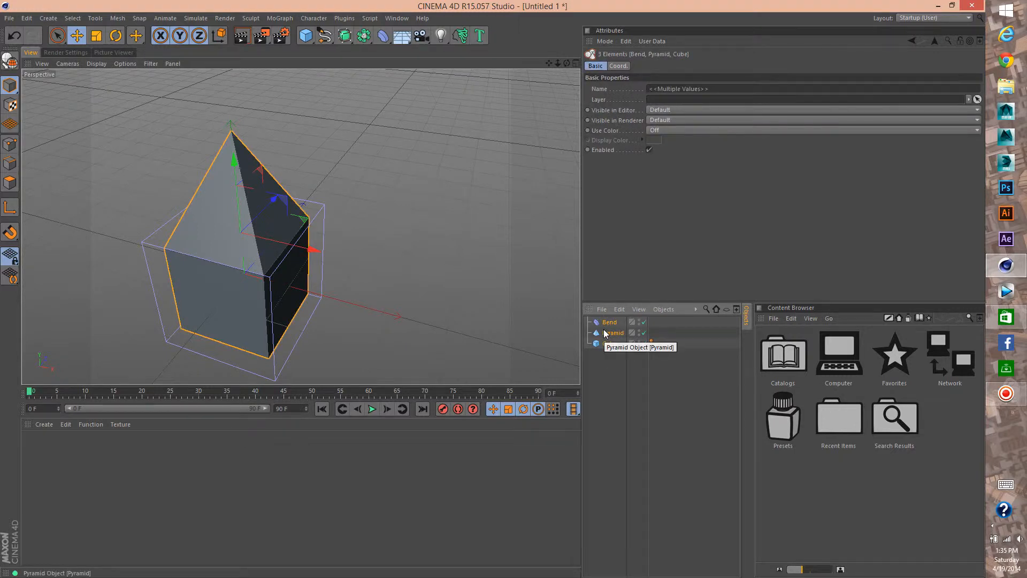
{"action": "key", "text": "alt+g"}
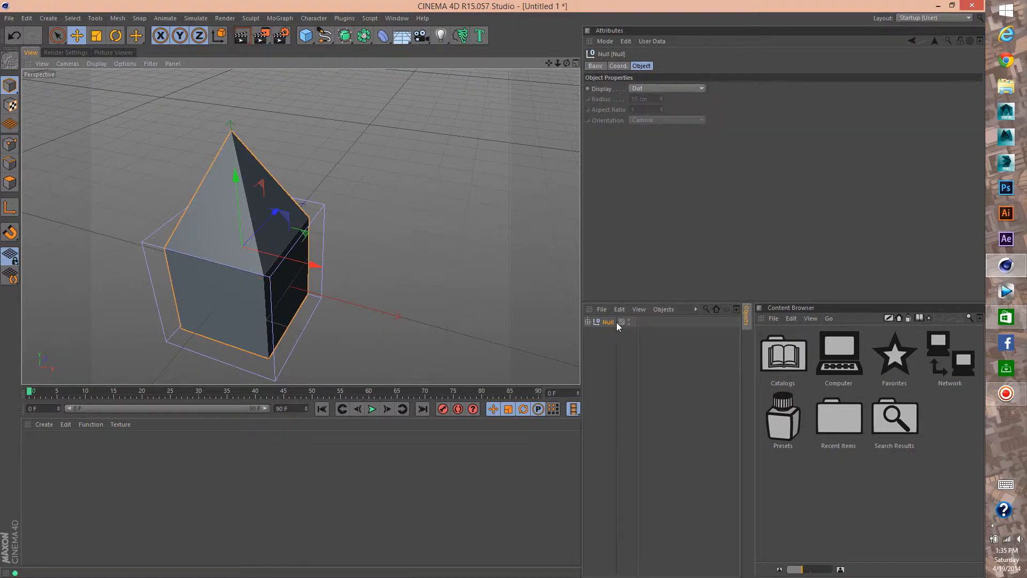
Set the Bend deformer to Unlimited mode with a strength of 268° and an angle of 131°
{"action": "left_click", "coordinate": [588, 322]}
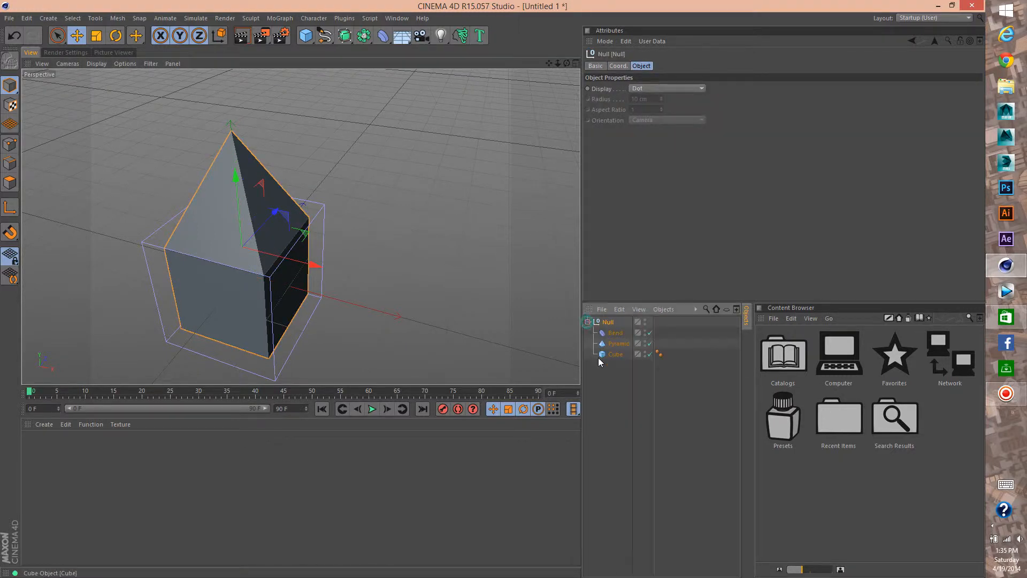
{"action": "left_click", "coordinate": [615, 333]}
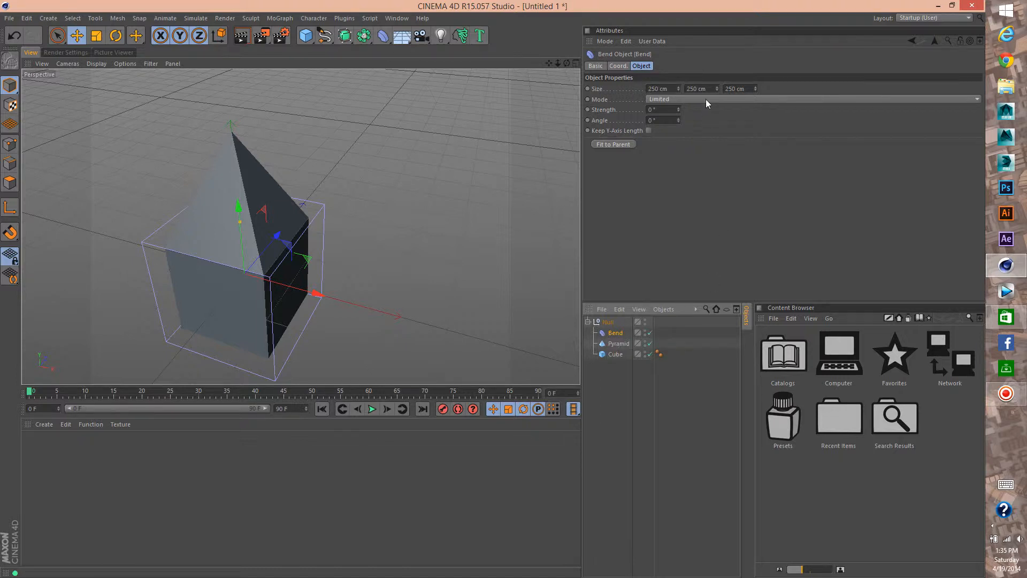
{"action": "left_click", "coordinate": [688, 100]}
{"action": "left_click", "coordinate": [670, 132]}
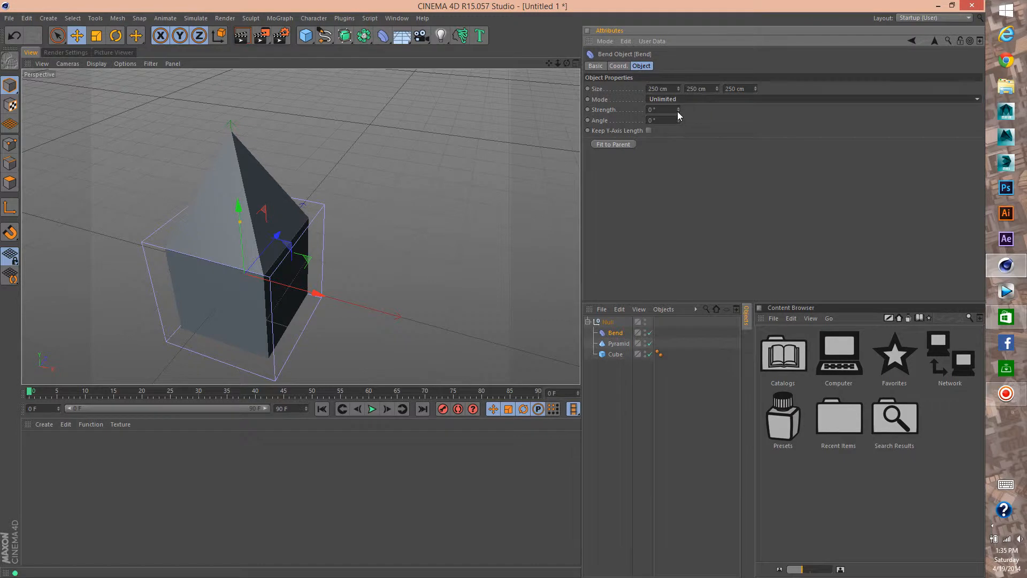
{"action": "left_click_drag", "start_coordinate": [678, 109], "coordinate": [656, 112]}
{"action": "left_click_drag", "start_coordinate": [567, 63], "coordinate": [544, 64]}
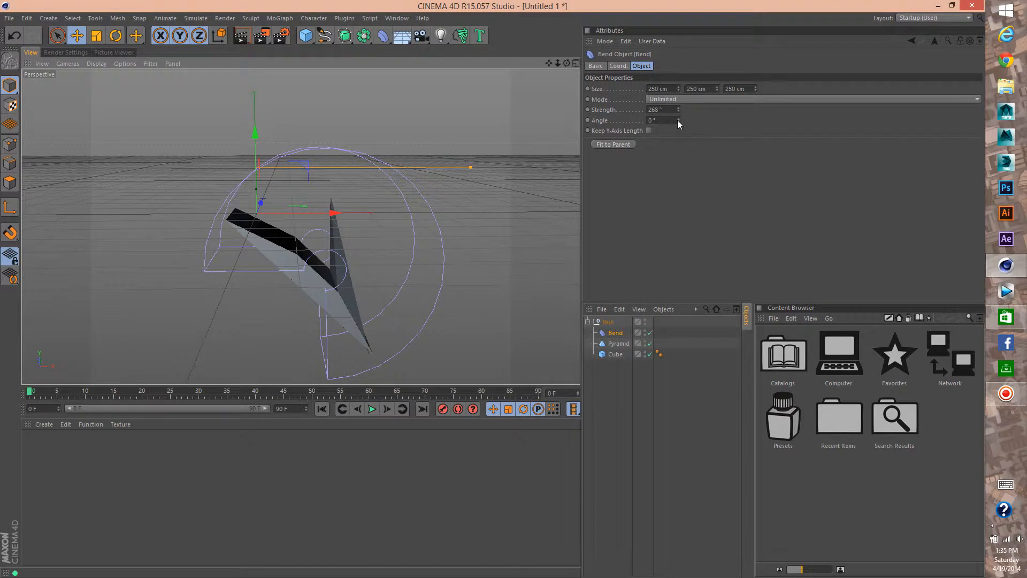
{"action": "left_click_drag", "start_coordinate": [679, 119], "coordinate": [748, 120]}
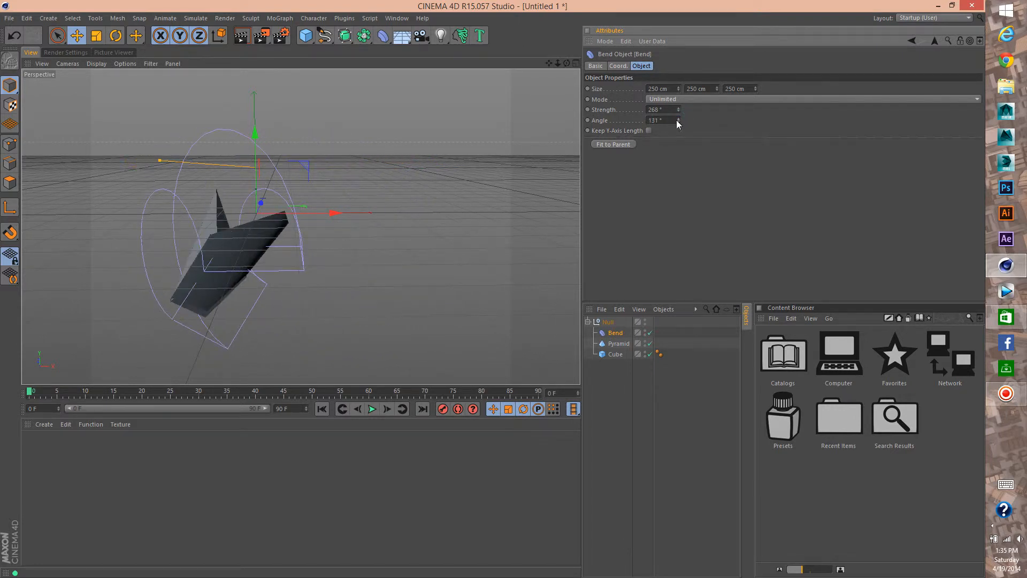
Duplicate the Bend deformer below the cube in the null, and set the copy's strength to -31° and angle to -167°
{"action": "left_click_drag", "start_coordinate": [566, 63], "coordinate": [530, 67]}
{"action": "left_click_drag", "start_coordinate": [301, 227], "coordinate": [564, 107]}
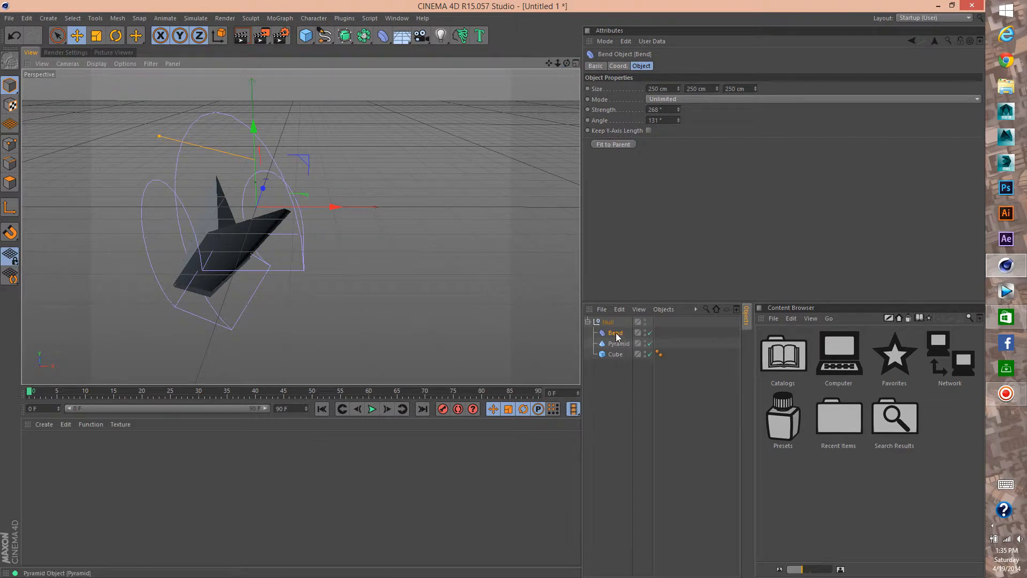
{"action": "left_click_drag", "start_coordinate": [617, 335], "coordinate": [611, 368]}
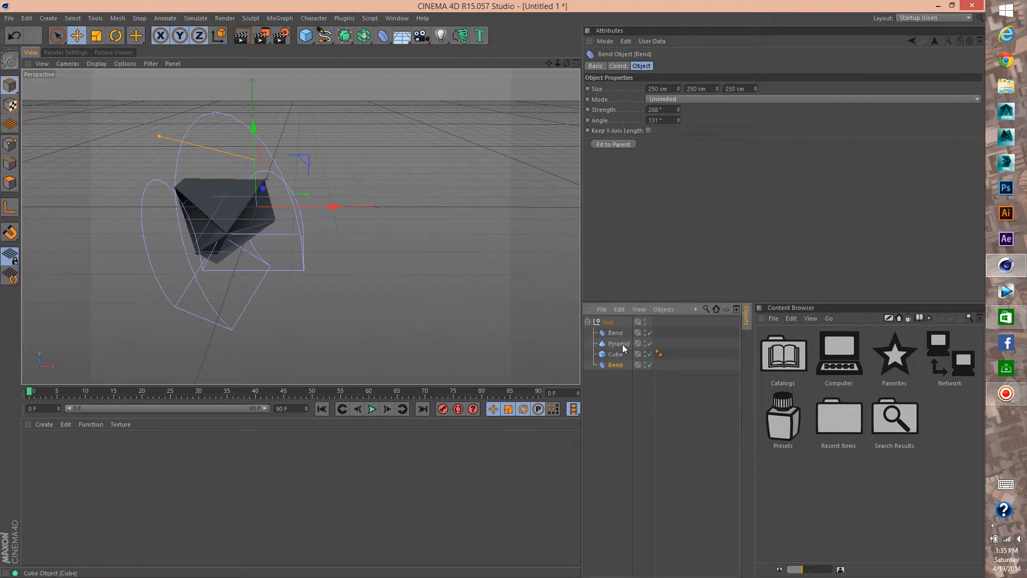
{"action": "left_click_drag", "start_coordinate": [549, 63], "coordinate": [561, 356]}
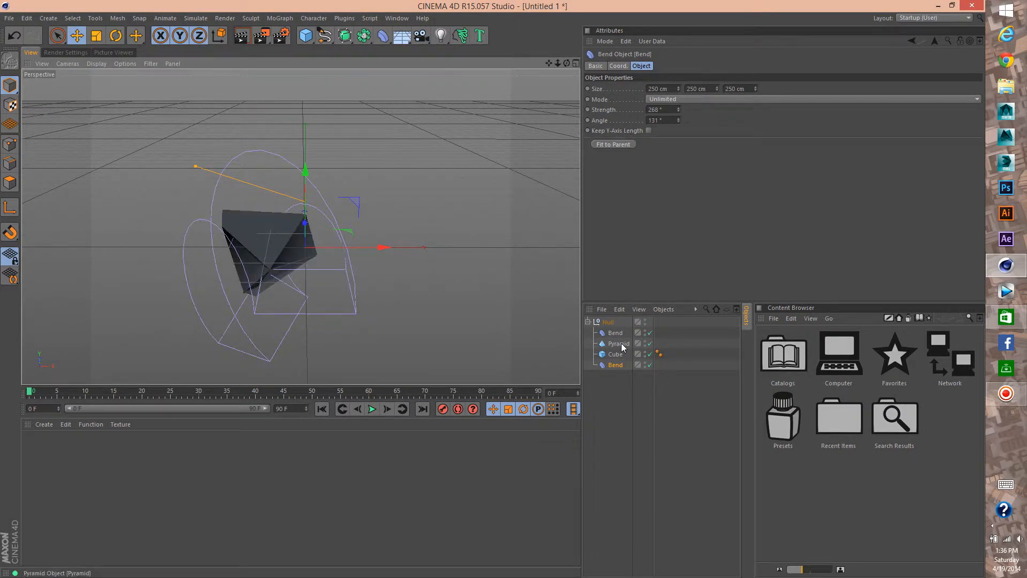
{"action": "left_click_drag", "start_coordinate": [676, 111], "coordinate": [609, 121]}
{"action": "mouse_move", "coordinate": [679, 121]}
{"action": "left_mouse_down"}
{"action": "mouse_move", "coordinate": [636, 130]}
{"action": "mouse_move", "coordinate": [680, 123]}
{"action": "left_mouse_up"}
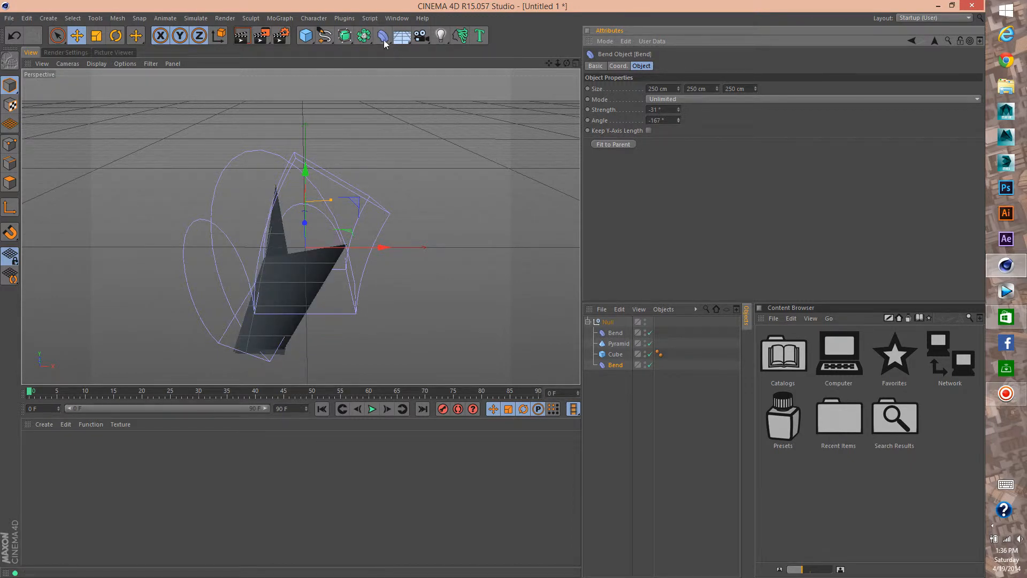
Add a Twist deformer below the first Bend in the null, and set it to Unlimited mode with an angle of -261°
{"action": "left_click_drag", "start_coordinate": [384, 40], "coordinate": [419, 71]}
{"action": "left_click_drag", "start_coordinate": [611, 326], "coordinate": [615, 353]}
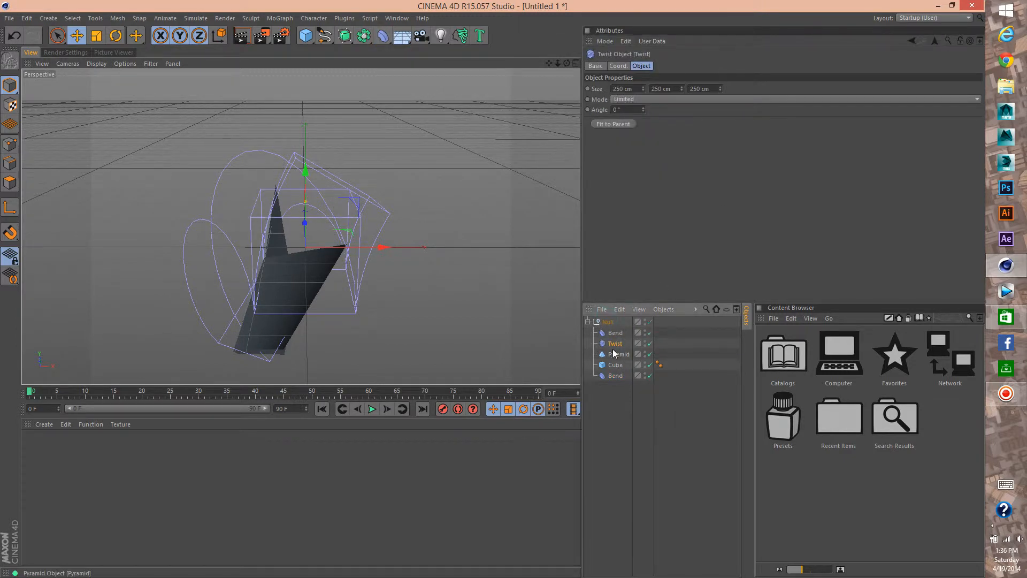
{"action": "left_click", "coordinate": [671, 100]}
{"action": "left_click", "coordinate": [663, 126]}
{"action": "mouse_move", "coordinate": [644, 110]}
{"action": "left_mouse_down"}
{"action": "mouse_move", "coordinate": [690, 110]}
{"action": "mouse_move", "coordinate": [604, 109]}
{"action": "mouse_move", "coordinate": [644, 110]}
{"action": "left_mouse_up"}
Add two Subdivision Surfaces inside the null, nesting the pyramid under one and the cube under the other
{"action": "mouse_move", "coordinate": [567, 63]}
{"action": "left_mouse_down"}
{"action": "mouse_move", "coordinate": [543, 70]}
{"action": "mouse_move", "coordinate": [566, 65]}
{"action": "left_mouse_up"}
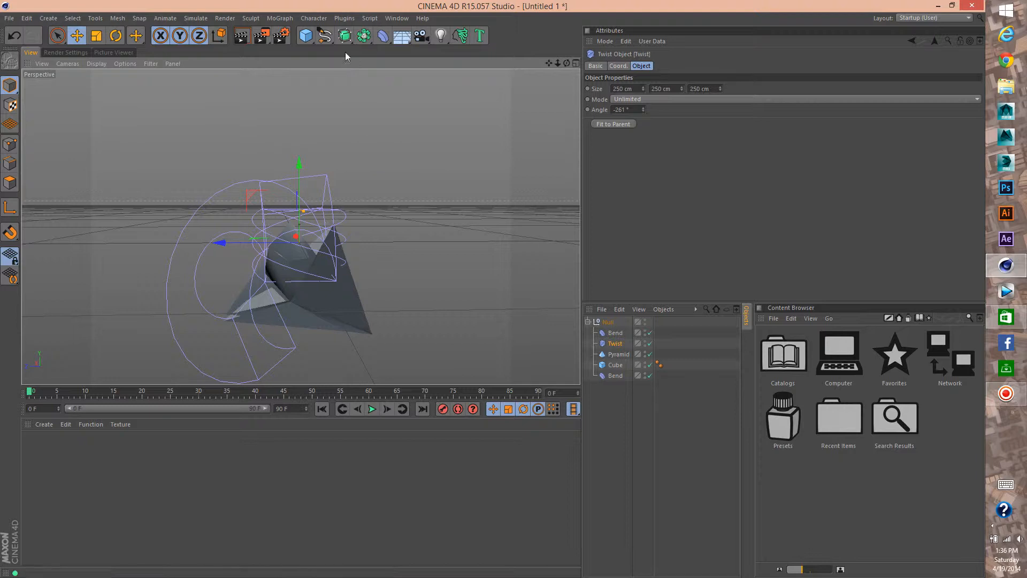
{"action": "left_click", "coordinate": [345, 35]}
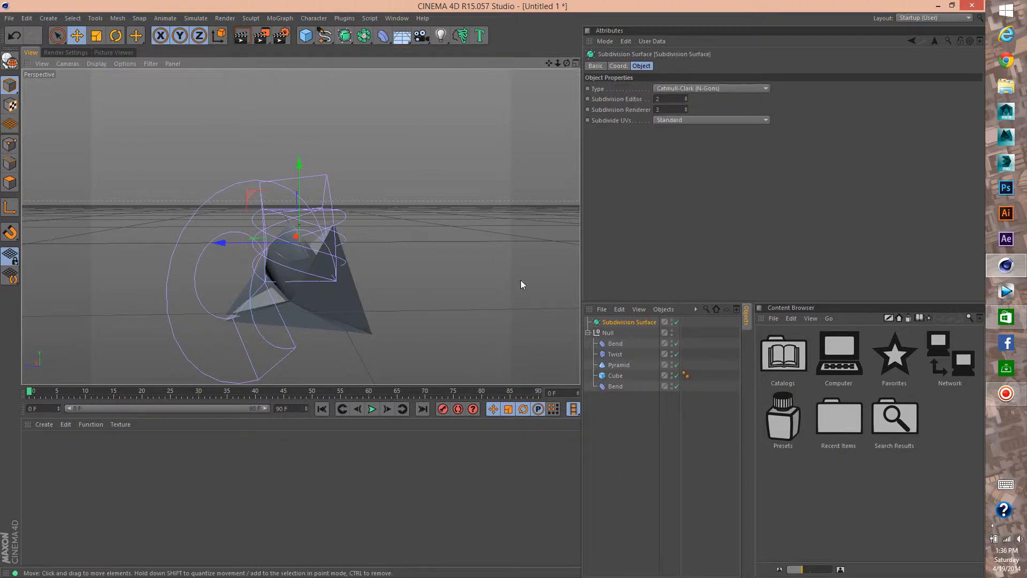
{"action": "left_click_drag", "start_coordinate": [626, 323], "coordinate": [623, 366]}
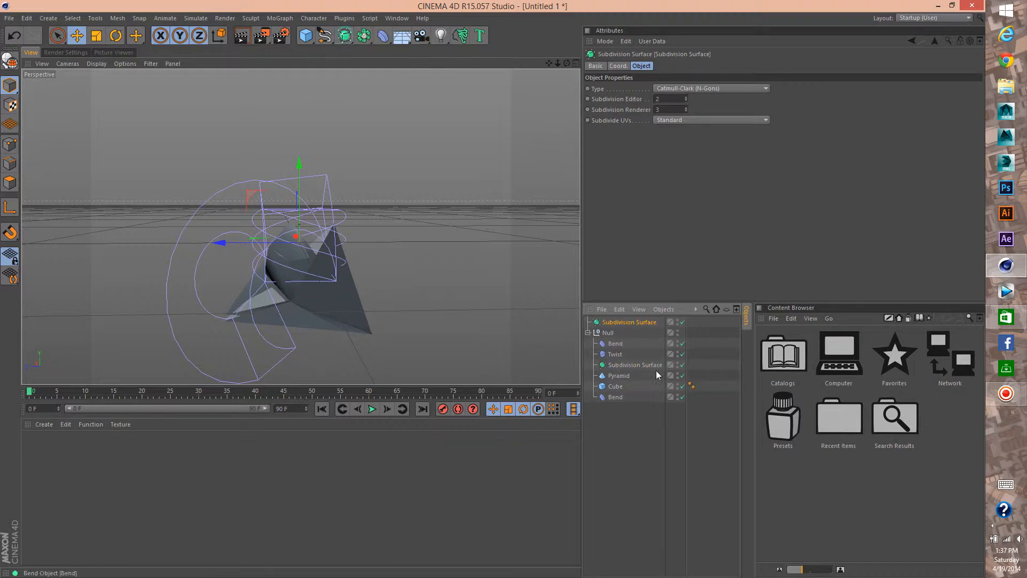
{"action": "left_click_drag", "start_coordinate": [632, 320], "coordinate": [629, 354]}
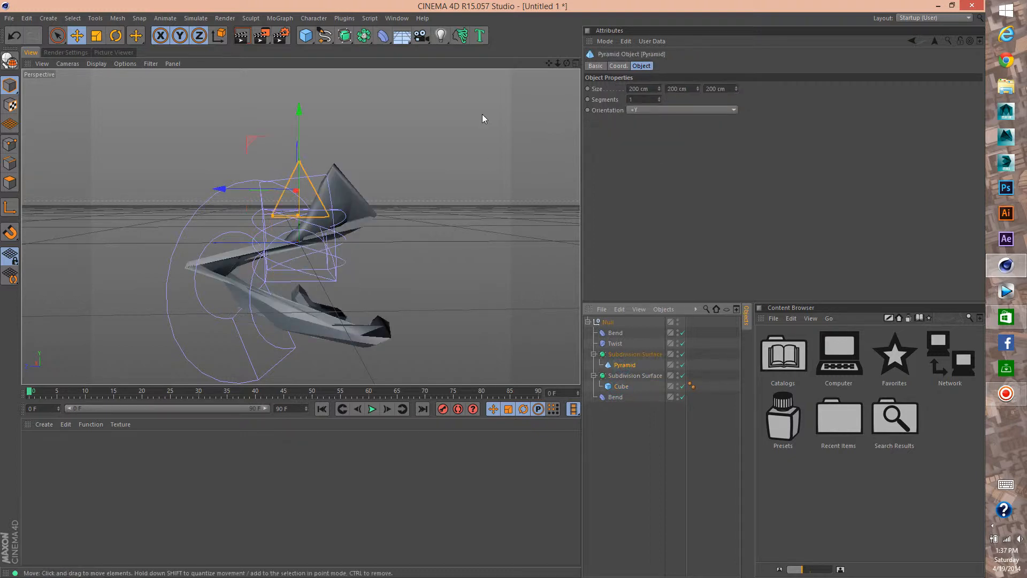
Set both the editor and renderer subdivision of the two Subdivision Surfaces to 6
{"action": "left_click_drag", "start_coordinate": [566, 63], "coordinate": [661, 85]}
{"action": "left_click_drag", "start_coordinate": [301, 226], "coordinate": [552, 177], "text": "alt"}
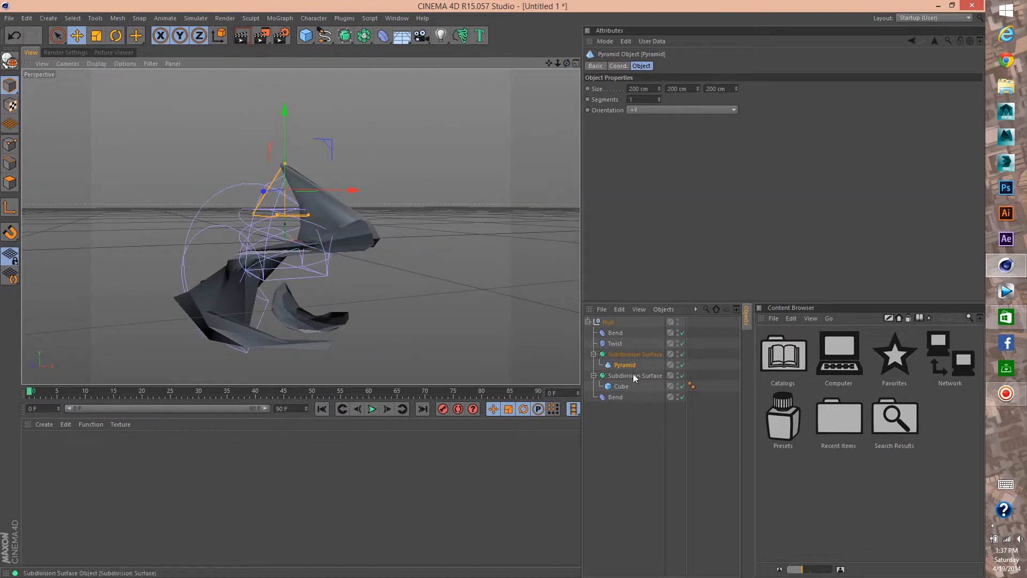
{"action": "left_click", "coordinate": [635, 354]}
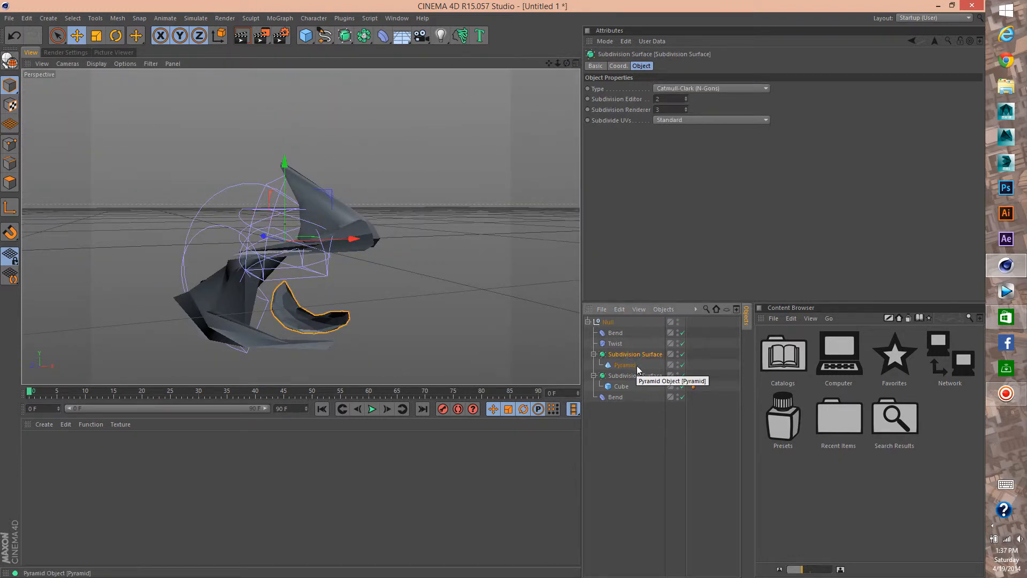
{"action": "left_click", "coordinate": [640, 377], "text": "ctrl"}
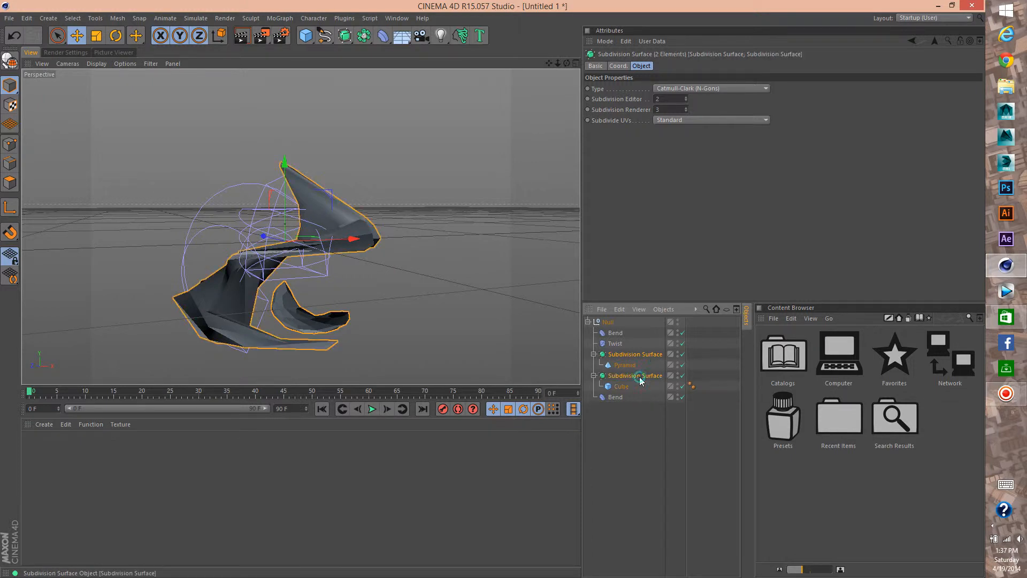
{"action": "left_click_drag", "start_coordinate": [686, 101], "coordinate": [682, 99]}
{"action": "mouse_move", "coordinate": [566, 63]}
{"action": "left_mouse_down"}
{"action": "mouse_move", "coordinate": [540, 75]}
{"action": "mouse_move", "coordinate": [551, 106]}
{"action": "mouse_move", "coordinate": [580, 86]}
{"action": "mouse_move", "coordinate": [570, 69]}
{"action": "mouse_move", "coordinate": [666, 106]}
{"action": "mouse_move", "coordinate": [701, 85]}
{"action": "mouse_move", "coordinate": [540, 48]}
{"action": "mouse_move", "coordinate": [567, 41]}
{"action": "mouse_move", "coordinate": [586, 80]}
{"action": "mouse_move", "coordinate": [575, 51]}
{"action": "mouse_move", "coordinate": [571, 64]}
{"action": "left_mouse_up"}
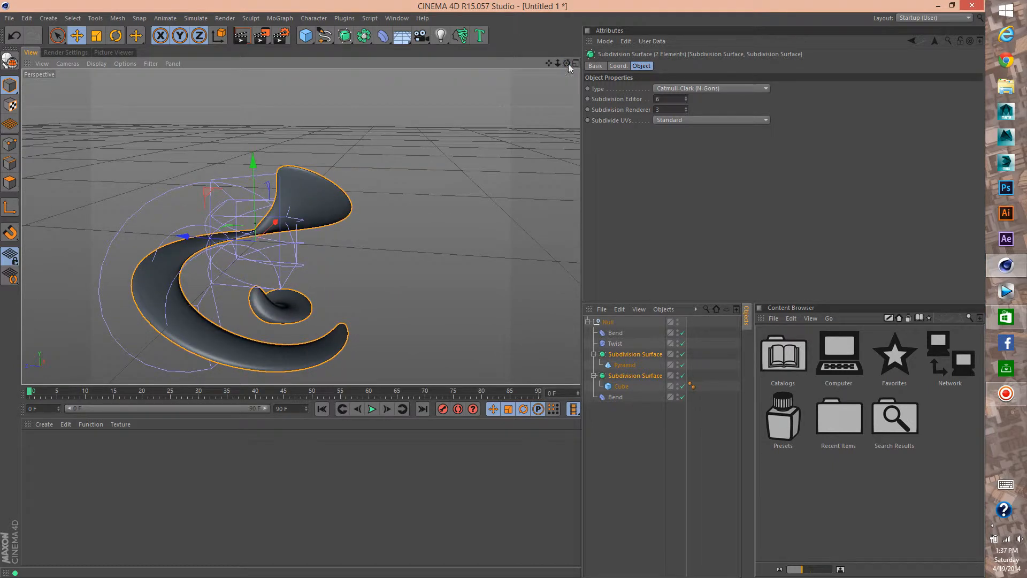
{"action": "left_click_drag", "start_coordinate": [686, 109], "coordinate": [685, 101]}
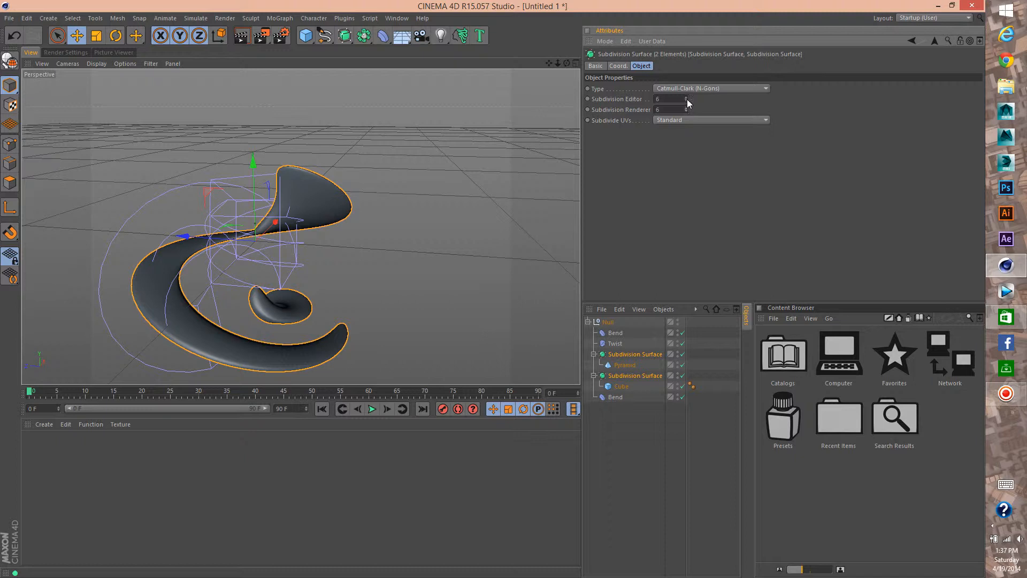
{"action": "left_click_drag", "start_coordinate": [687, 101], "coordinate": [687, 106]}
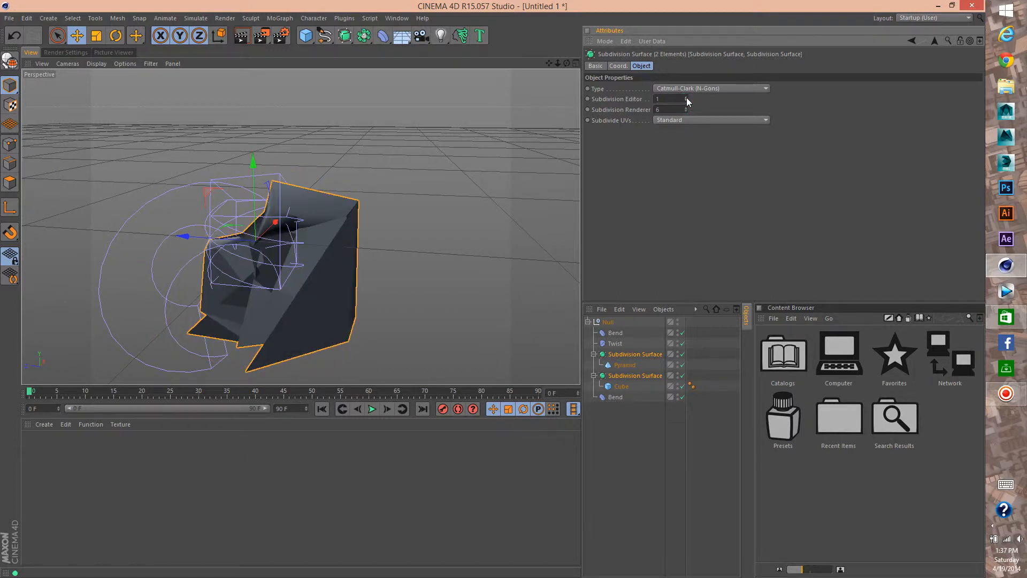
{"action": "left_click_drag", "start_coordinate": [685, 96], "coordinate": [684, 91]}
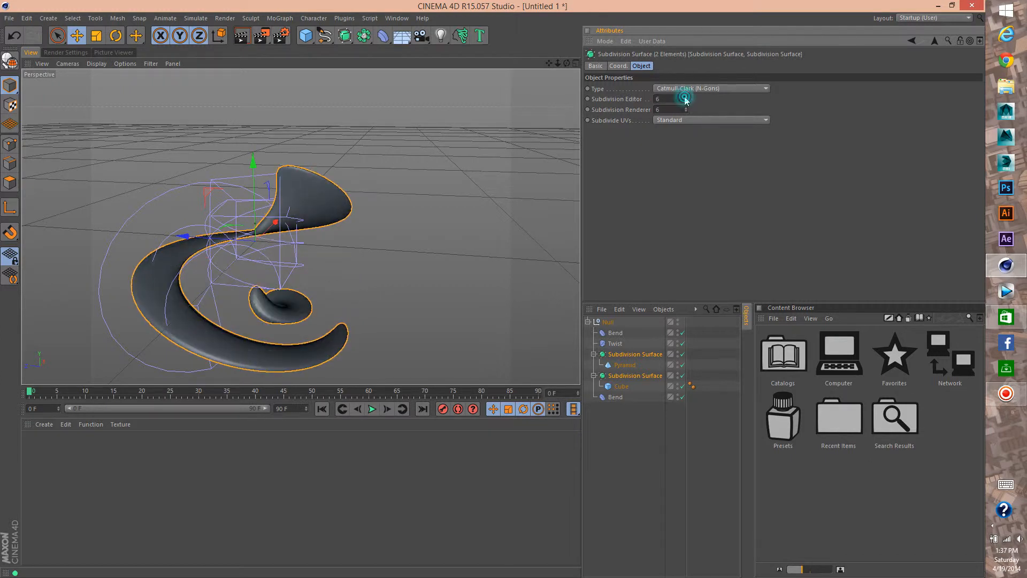
Collapse the null group and duplicate it with all its contents
{"action": "left_click_drag", "start_coordinate": [567, 65], "coordinate": [545, 279]}
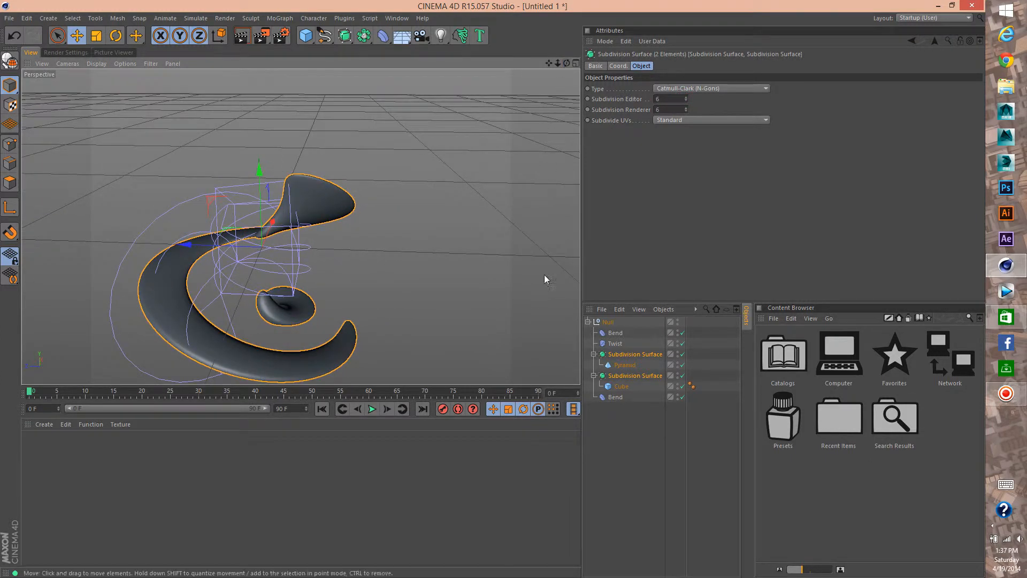
{"action": "left_click", "coordinate": [587, 322]}
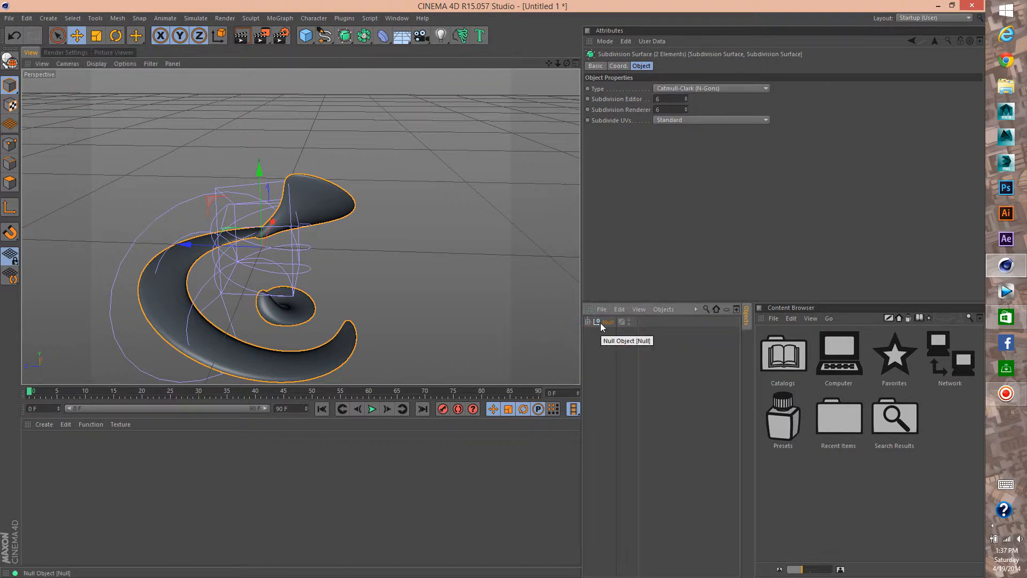
{"action": "left_click_drag", "start_coordinate": [607, 321], "coordinate": [610, 335]}
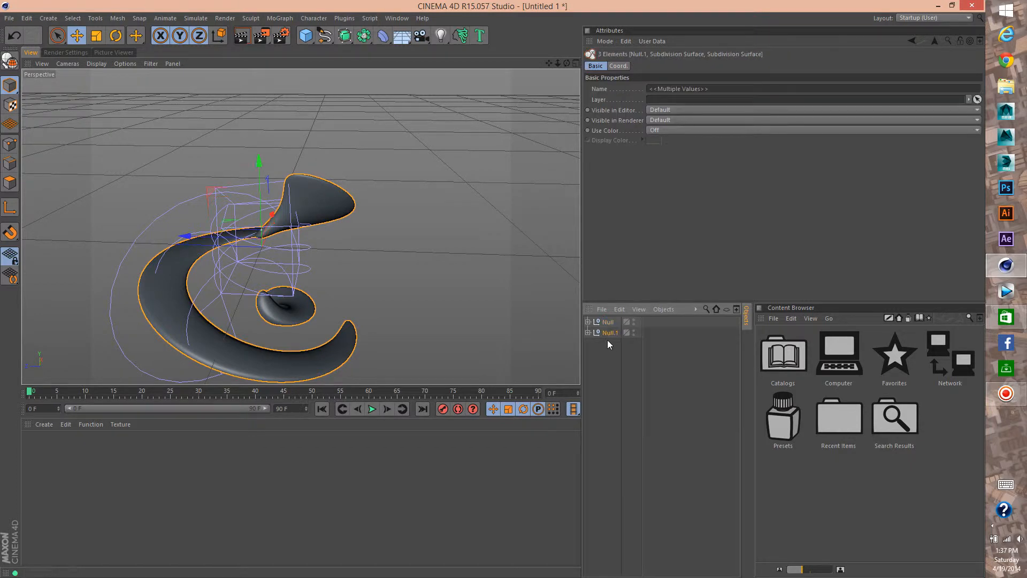
Rotate the duplicated null group upside down and move it so it intertwines with the upper part of the original shape
{"action": "left_click", "coordinate": [115, 36]}
{"action": "left_click_drag", "start_coordinate": [284, 197], "coordinate": [213, 330]}
{"action": "left_click", "coordinate": [77, 36]}
{"action": "left_click_drag", "start_coordinate": [315, 279], "coordinate": [291, 229]}
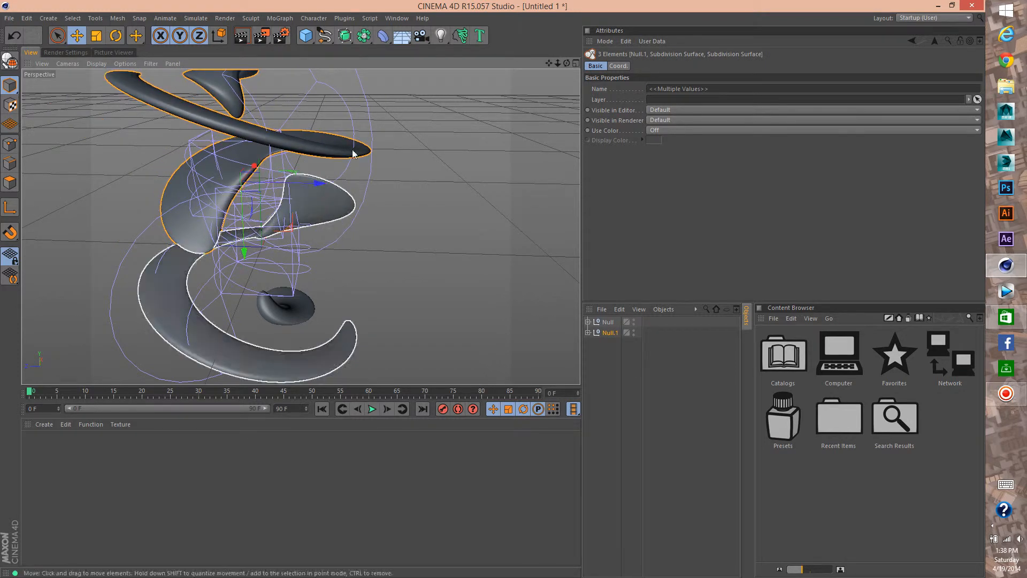
{"action": "left_click_drag", "start_coordinate": [566, 63], "coordinate": [596, 109]}
{"action": "mouse_move", "coordinate": [566, 63]}
{"action": "left_mouse_down"}
{"action": "mouse_move", "coordinate": [543, 91]}
{"action": "mouse_move", "coordinate": [535, 86]}
{"action": "mouse_move", "coordinate": [553, 65]}
{"action": "mouse_move", "coordinate": [547, 79]}
{"action": "mouse_move", "coordinate": [551, 65]}
{"action": "mouse_move", "coordinate": [532, 67]}
{"action": "mouse_move", "coordinate": [554, 64]}
{"action": "left_mouse_up"}
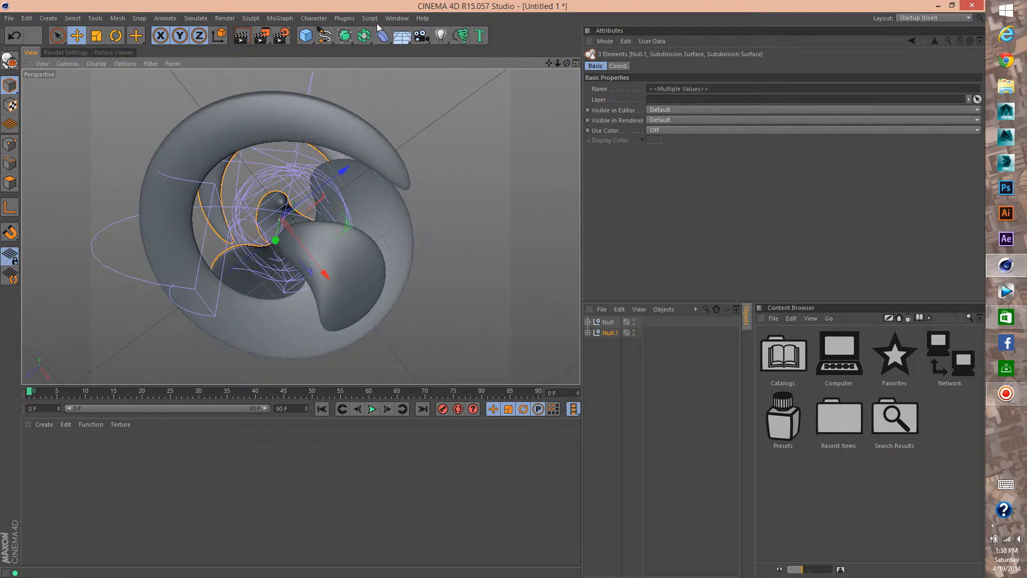
Add a camera to the scene and look through it in the viewport
{"action": "left_click", "coordinate": [422, 38]}
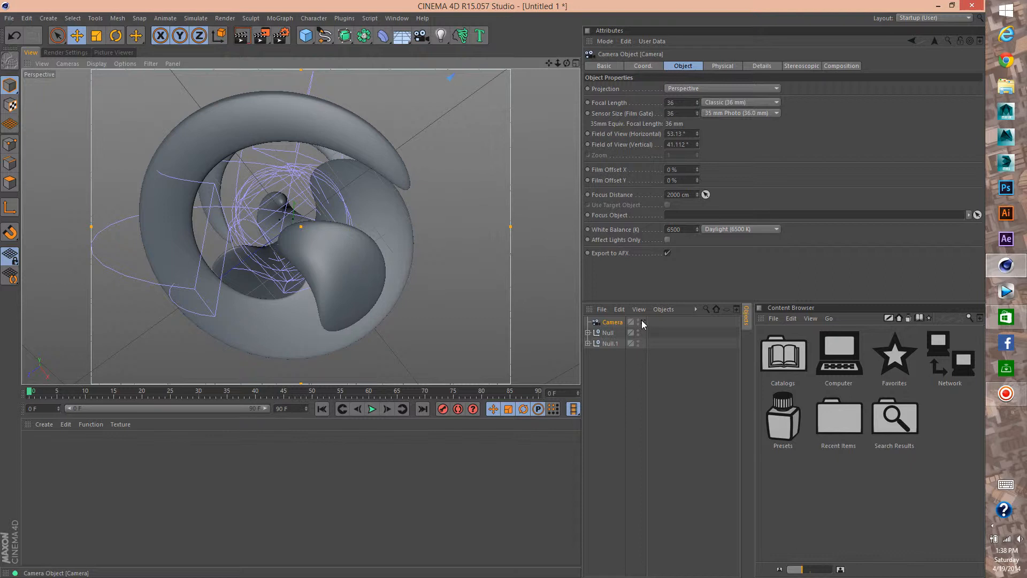
{"action": "left_click", "coordinate": [643, 321]}
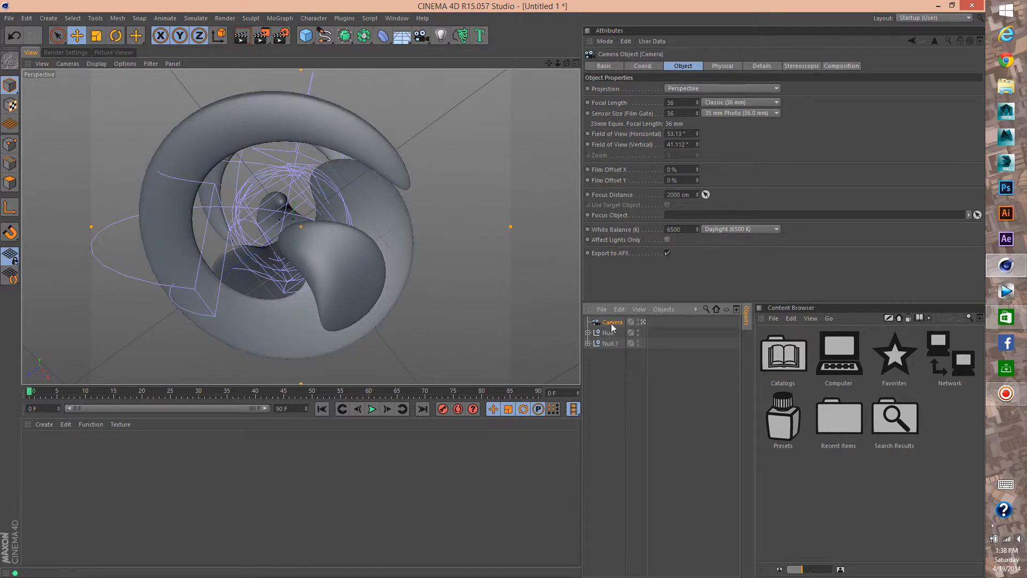
Set the render output size to 1920 by 1080 pixels
{"action": "left_click", "coordinate": [281, 36]}
{"action": "left_click_drag", "start_coordinate": [187, 99], "coordinate": [127, 98]}
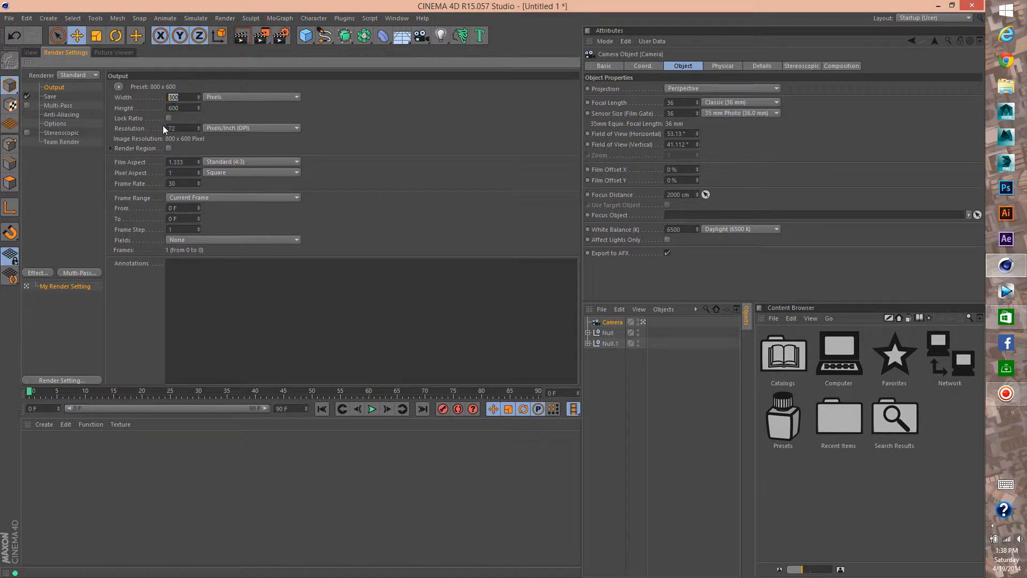
{"action": "type", "text": "1920"}
{"action": "key", "text": "Tab"}
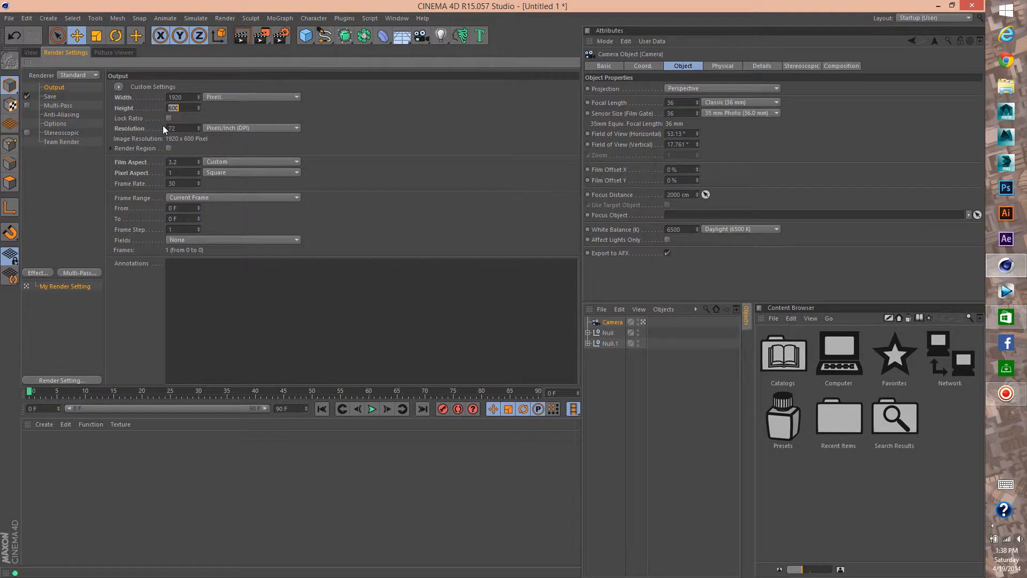
{"action": "type", "text": "1080"}
{"action": "key", "text": "Return"}
Set the render anti-aliasing to Best and change its maximum level
{"action": "left_click", "coordinate": [69, 114]}
{"action": "left_click", "coordinate": [218, 118]}
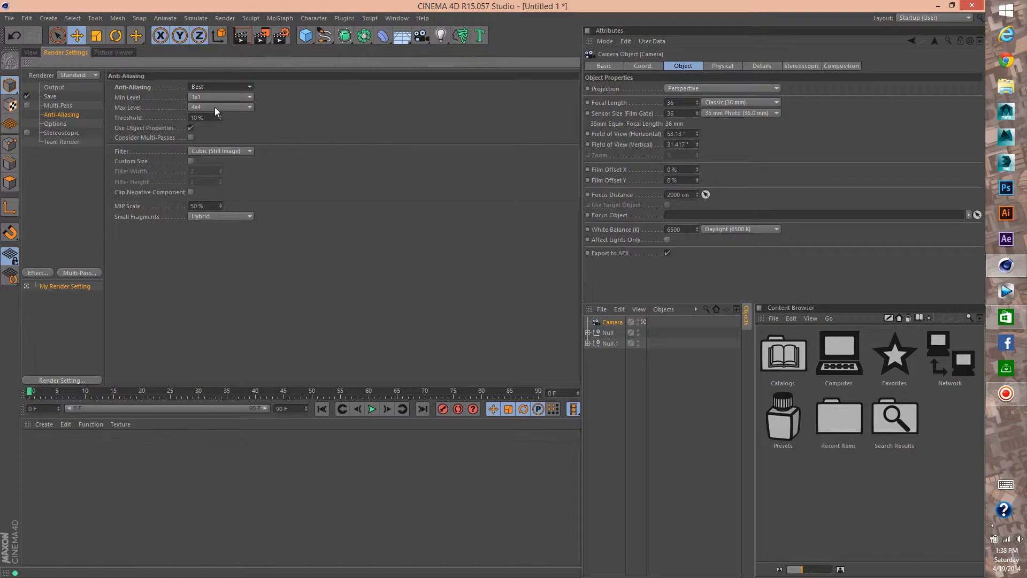
{"action": "left_click", "coordinate": [214, 107]}
{"action": "left_click", "coordinate": [210, 126]}
Add the Ambient Occlusion and Global Illumination effects to the render settings
{"action": "left_click", "coordinate": [36, 274]}
{"action": "left_click", "coordinate": [80, 310]}
{"action": "left_click", "coordinate": [40, 273]}
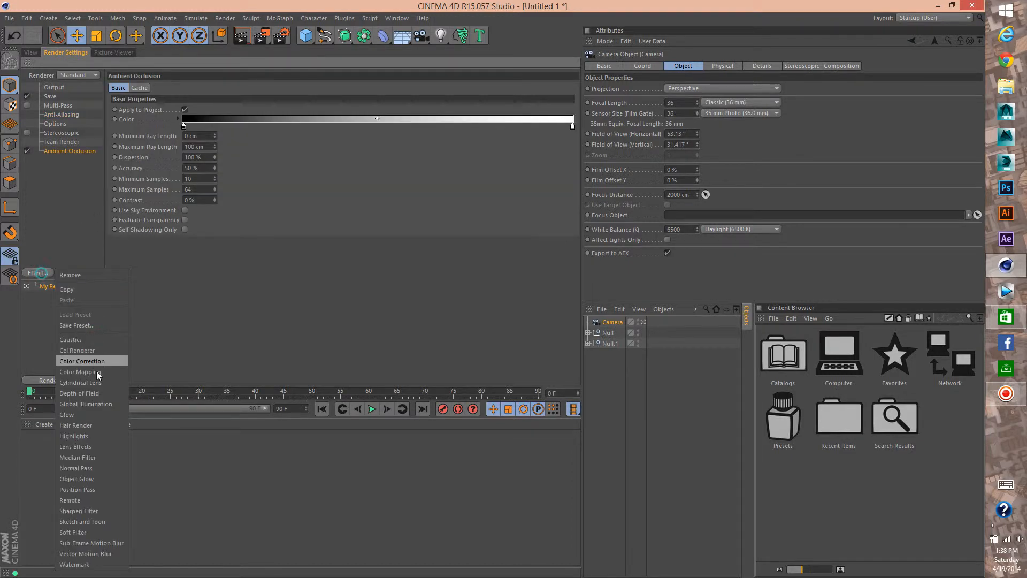
{"action": "left_click", "coordinate": [100, 403]}
{"action": "left_click", "coordinate": [72, 150]}
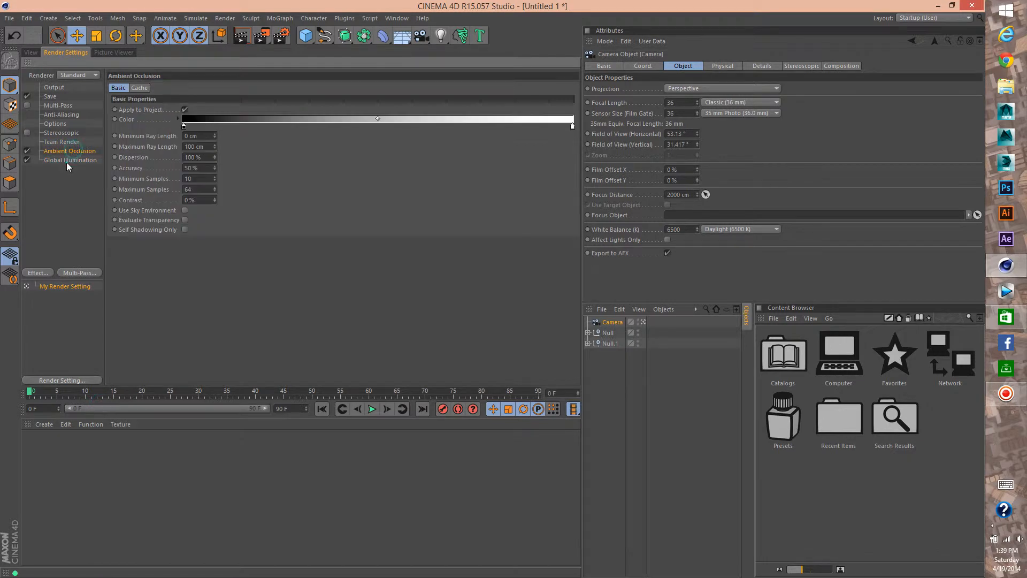
Set the Global Illumination irradiance cache to Low record density and 80% smoothing
{"action": "left_click", "coordinate": [67, 161]}
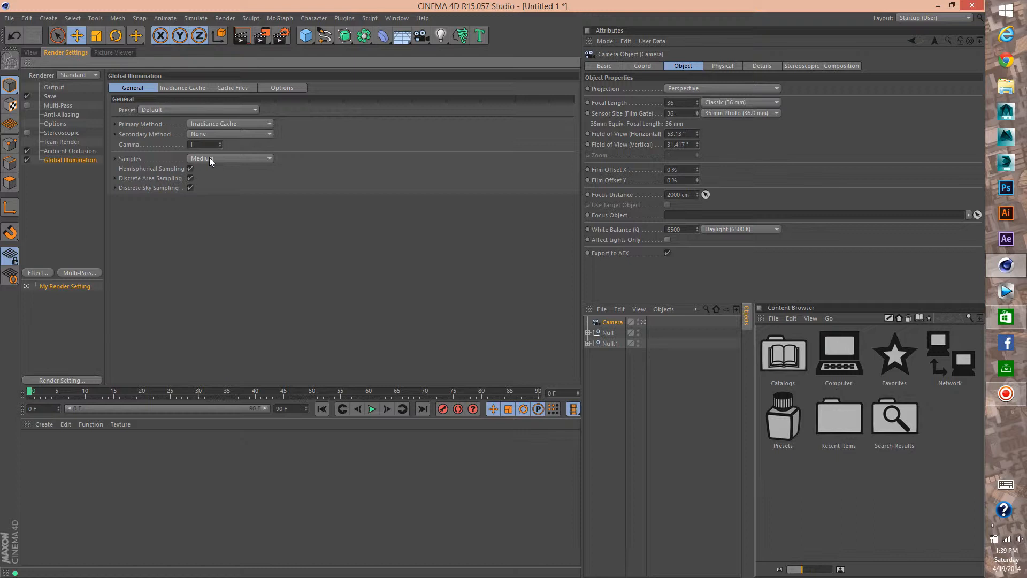
{"action": "left_click", "coordinate": [193, 88]}
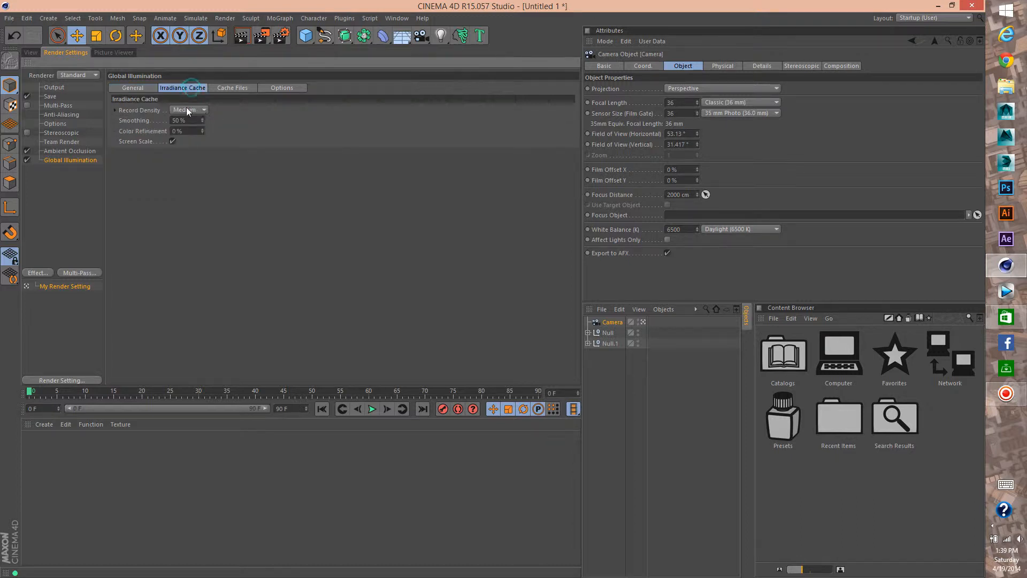
{"action": "left_click", "coordinate": [191, 110]}
{"action": "left_click_drag", "start_coordinate": [202, 122], "coordinate": [222, 115]}
{"action": "left_click", "coordinate": [205, 120]}
Reframe the shape through the camera so it fits entirely within the viewport
{"action": "left_click", "coordinate": [31, 52]}
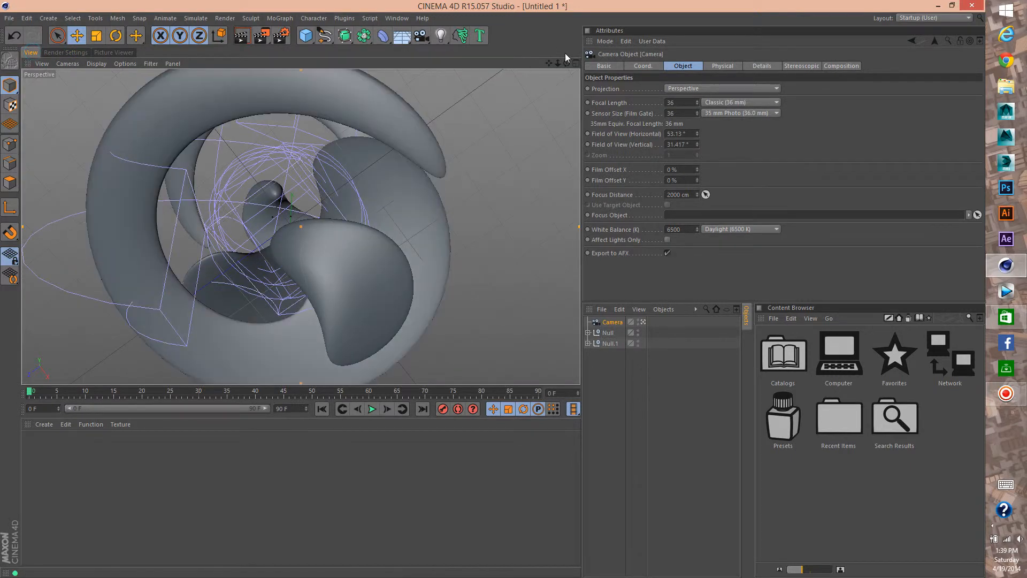
{"action": "left_click_drag", "start_coordinate": [558, 63], "coordinate": [527, 63]}
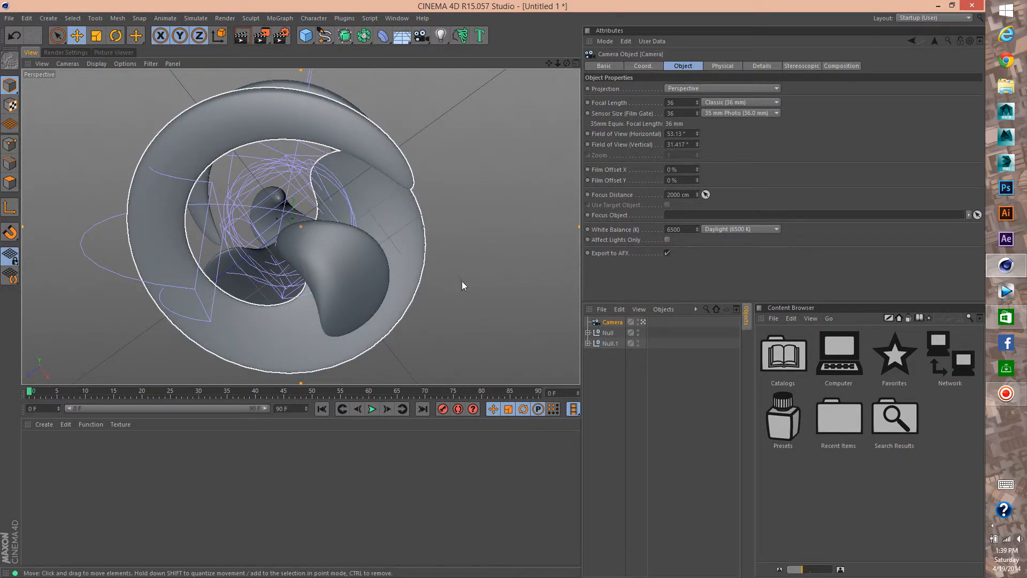
{"action": "left_click_drag", "start_coordinate": [548, 63], "coordinate": [553, 65]}
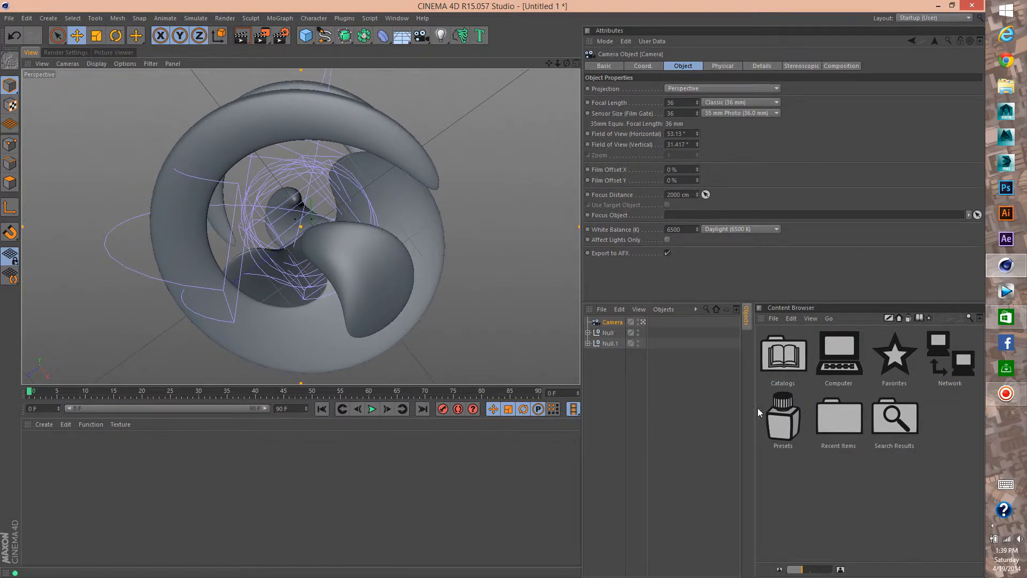
Load The Illuminati light rig from the MMG preset folder into the scene
{"action": "double_click", "coordinate": [786, 430]}
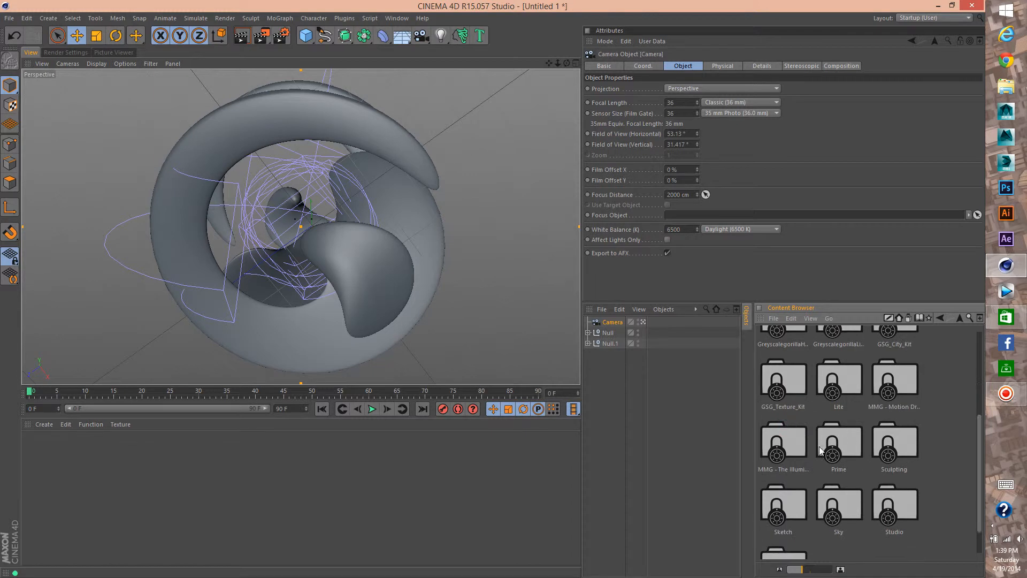
{"action": "double_click", "coordinate": [784, 451]}
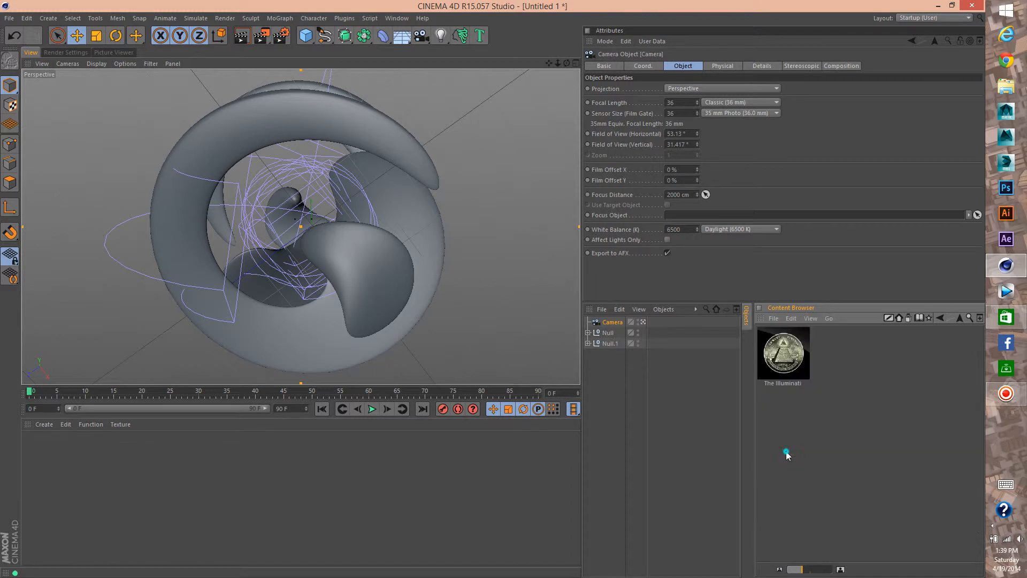
{"action": "double_click", "coordinate": [785, 362]}
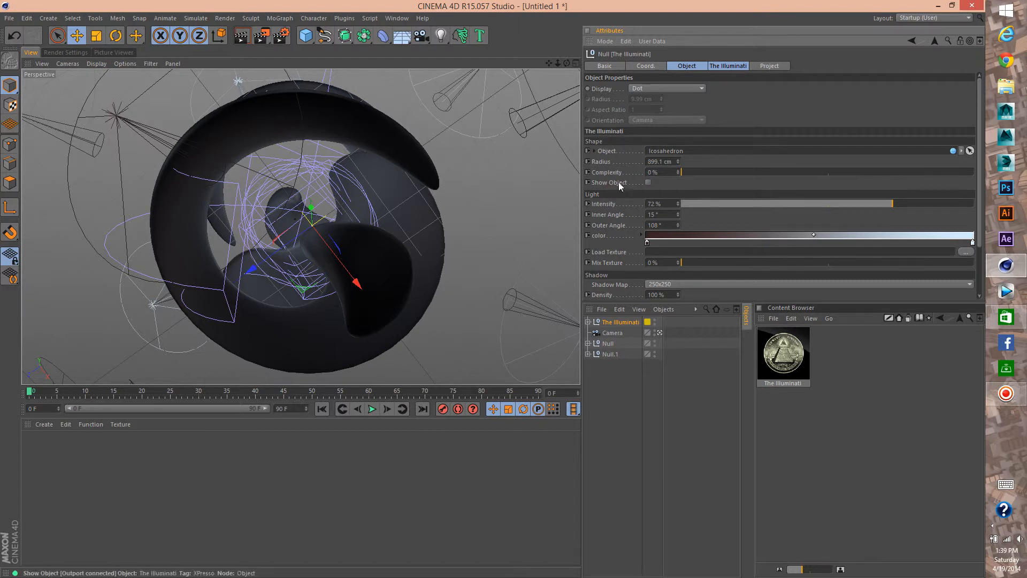
Set the light rig's complexity to 28% and its light intensity to 89%
{"action": "scroll", "coordinate": [615, 182], "scroll_direction": "down", "scroll_amount": 3}
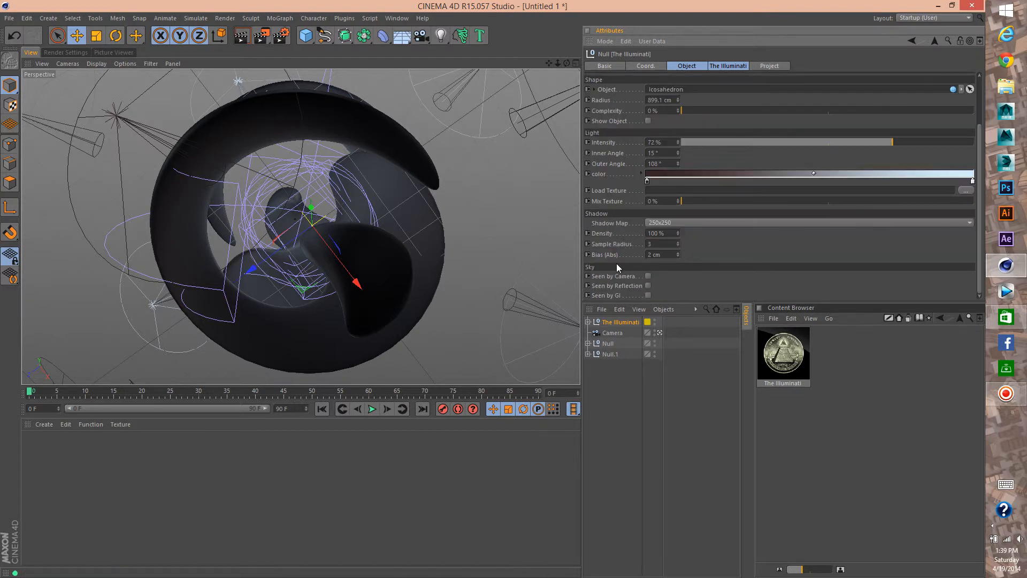
{"action": "scroll", "coordinate": [617, 265], "scroll_direction": "up", "scroll_amount": 3}
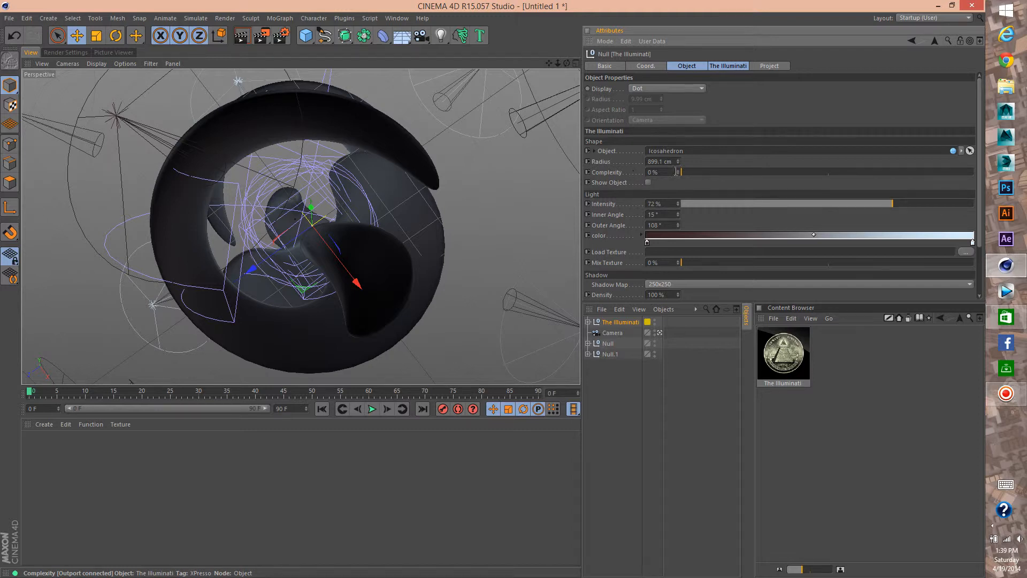
{"action": "left_click_drag", "start_coordinate": [686, 170], "coordinate": [782, 180]}
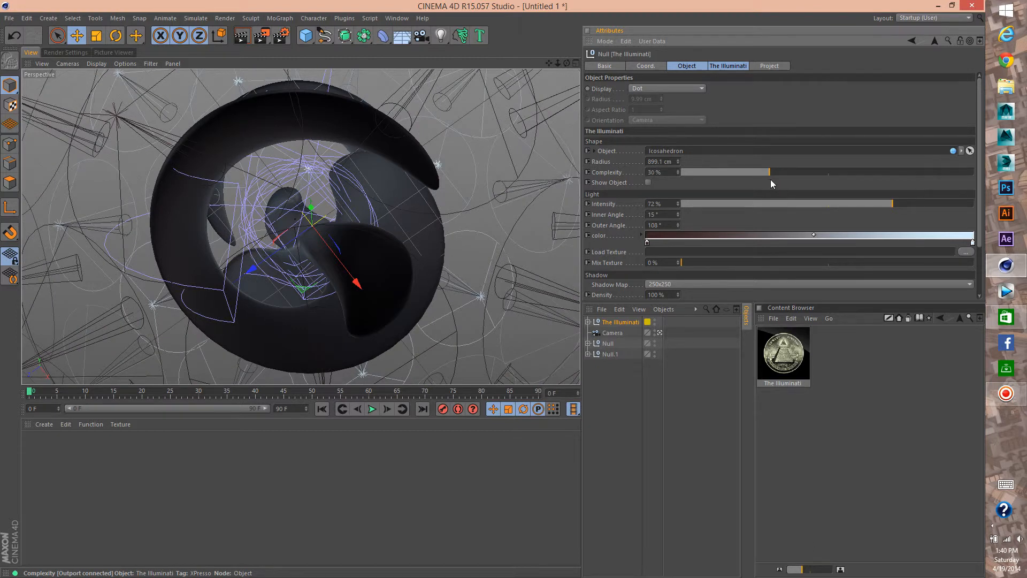
{"action": "left_click_drag", "start_coordinate": [789, 181], "coordinate": [801, 178]}
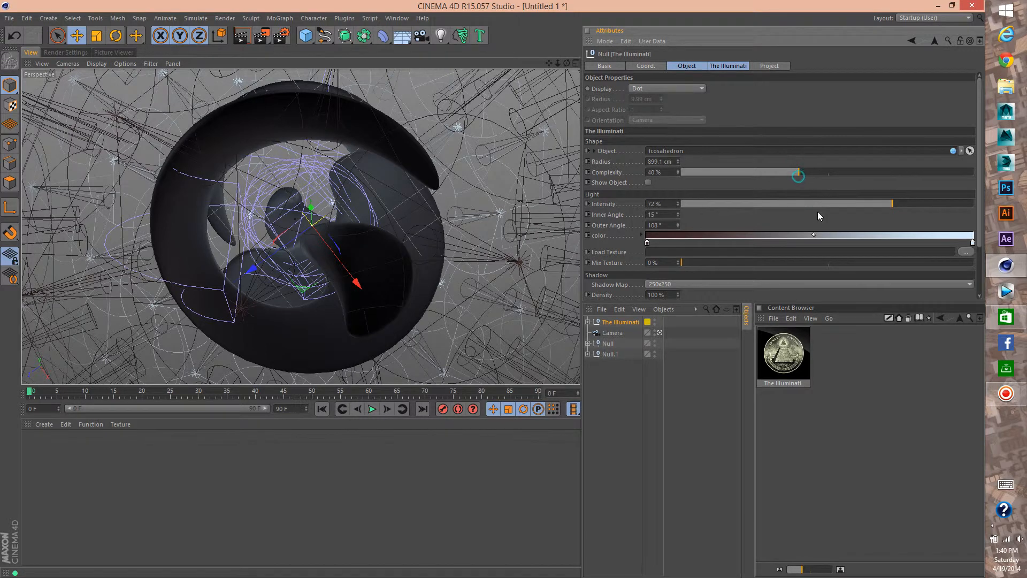
{"action": "left_click_drag", "start_coordinate": [904, 206], "coordinate": [926, 205]}
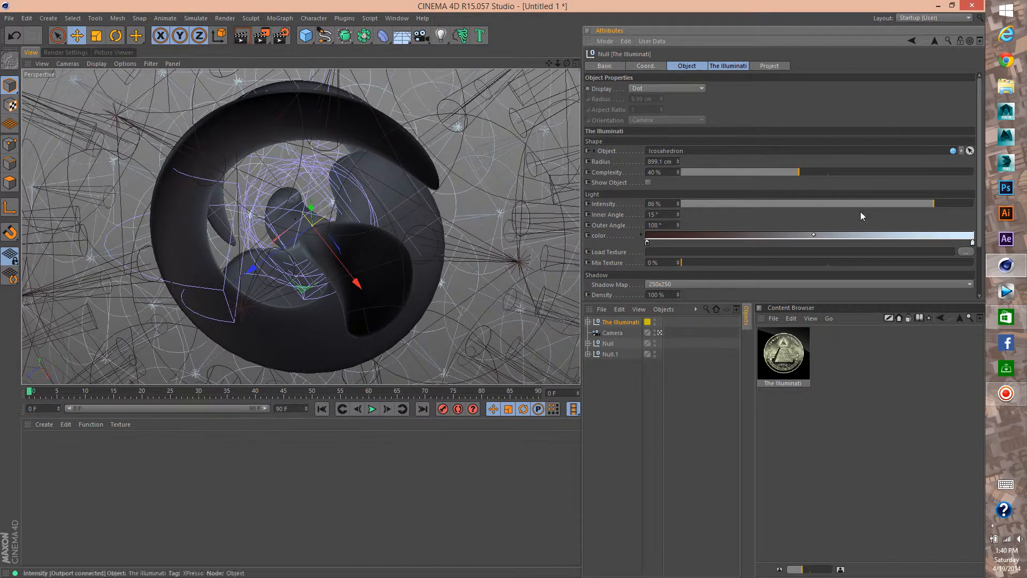
{"action": "left_click", "coordinate": [943, 204]}
{"action": "left_click_drag", "start_coordinate": [795, 176], "coordinate": [777, 174]}
{"action": "left_click", "coordinate": [762, 174]}
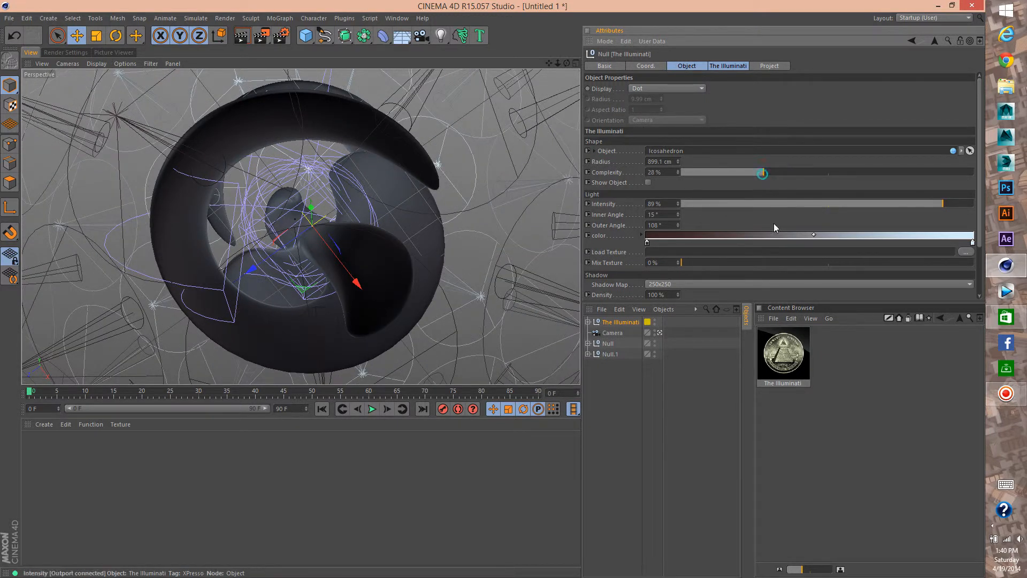
Recolour the light rig's gradient from bright magenta at the start to blue (RGB 18, 157, 244) at the end
{"action": "double_click", "coordinate": [646, 241]}
{"action": "left_click", "coordinate": [702, 202]}
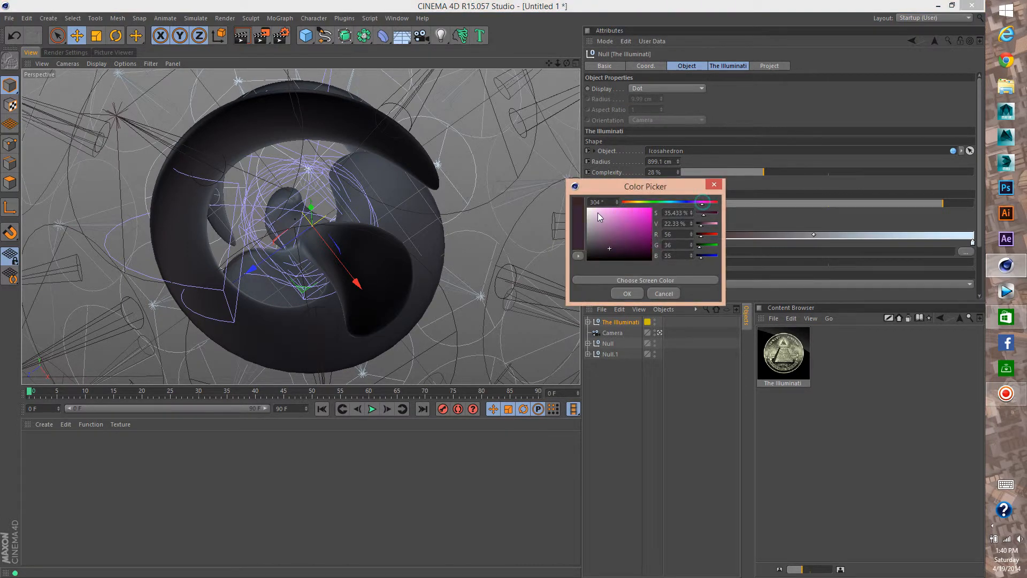
{"action": "left_click", "coordinate": [633, 217]}
{"action": "left_click", "coordinate": [627, 293]}
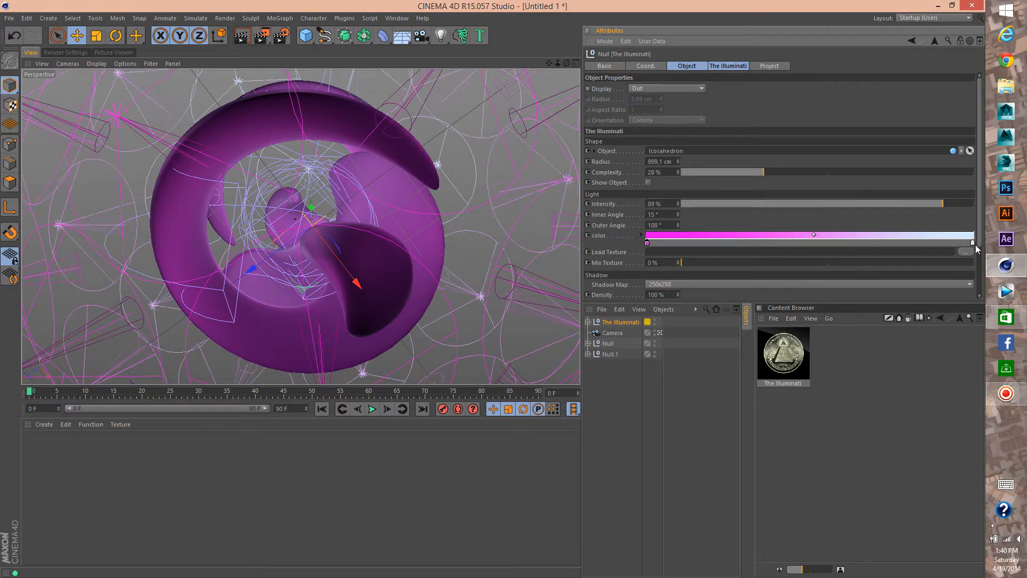
{"action": "double_click", "coordinate": [973, 243]}
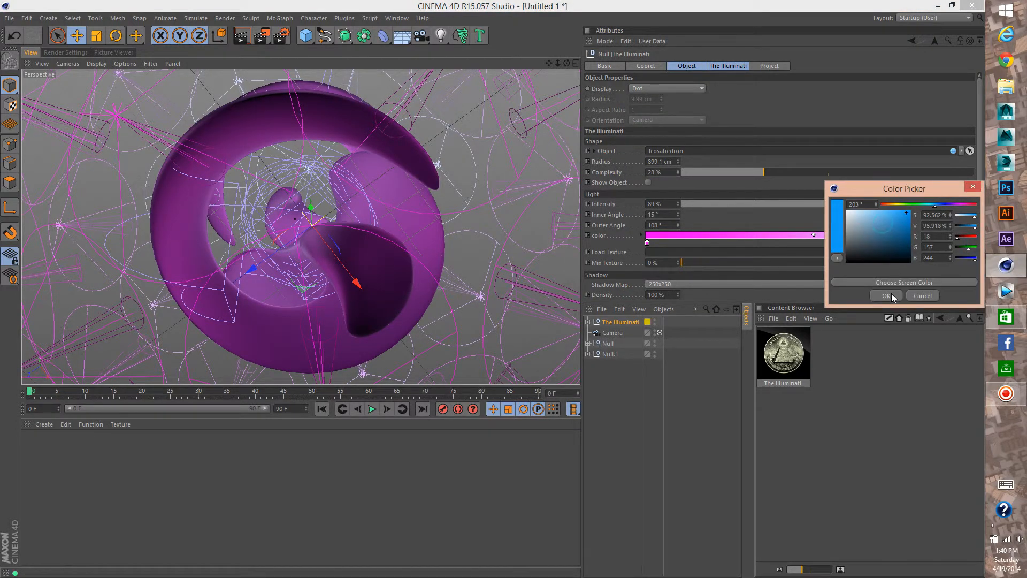
{"action": "left_click", "coordinate": [886, 296]}
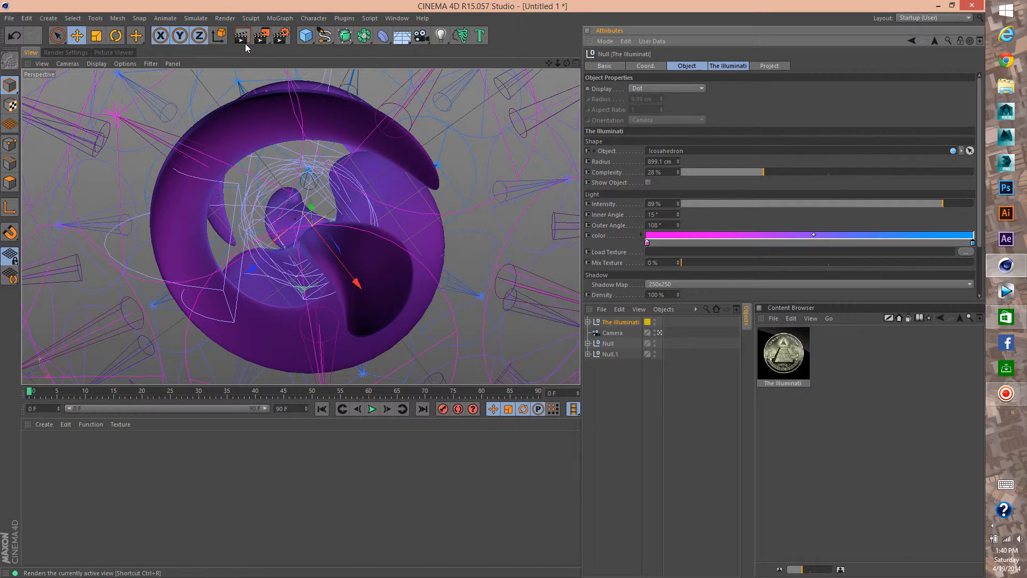
Disable Global Illumination in the render settings and test-render the view without it
{"action": "left_click", "coordinate": [241, 40]}
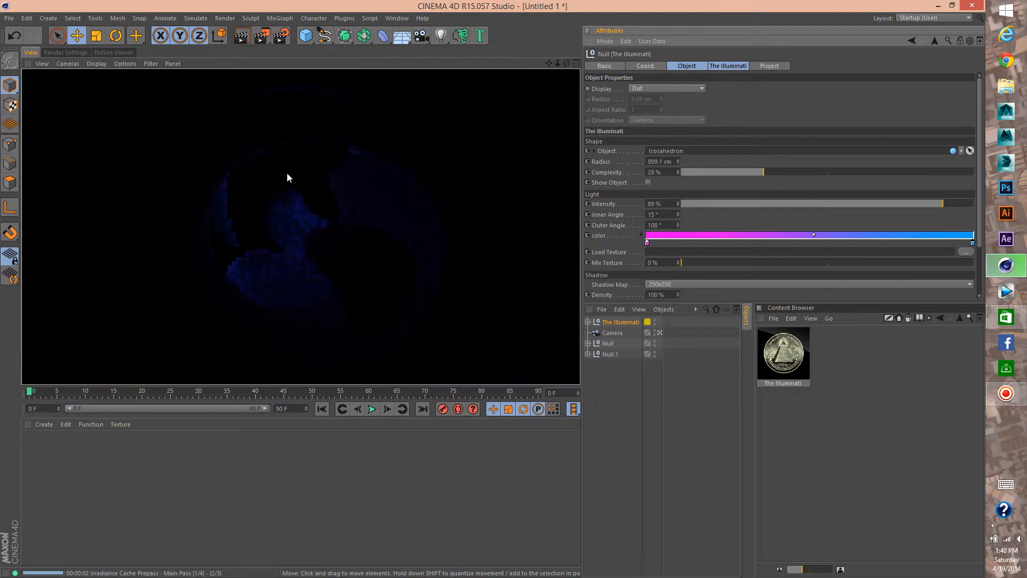
{"action": "left_click", "coordinate": [280, 36]}
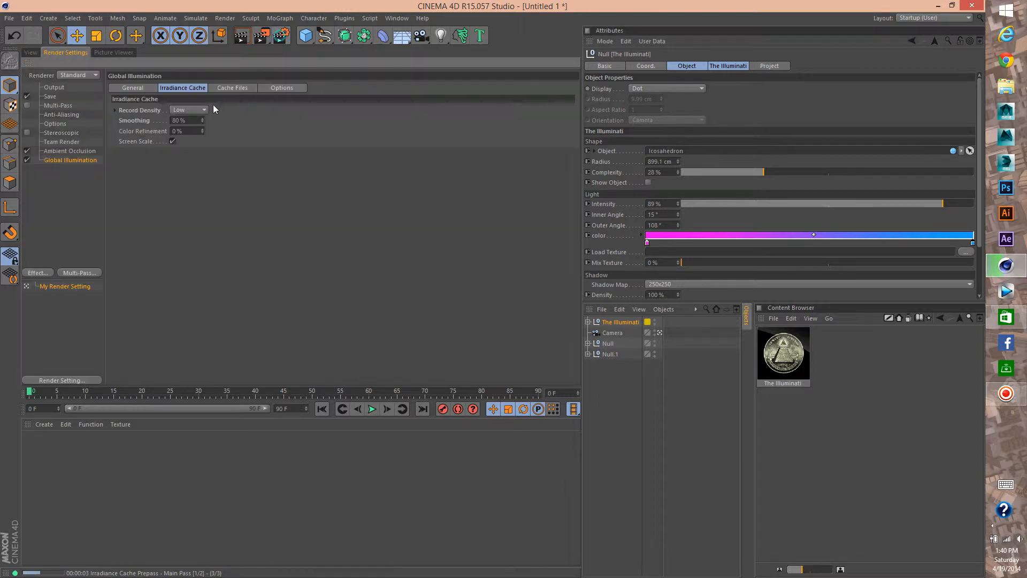
{"action": "left_click", "coordinate": [26, 159]}
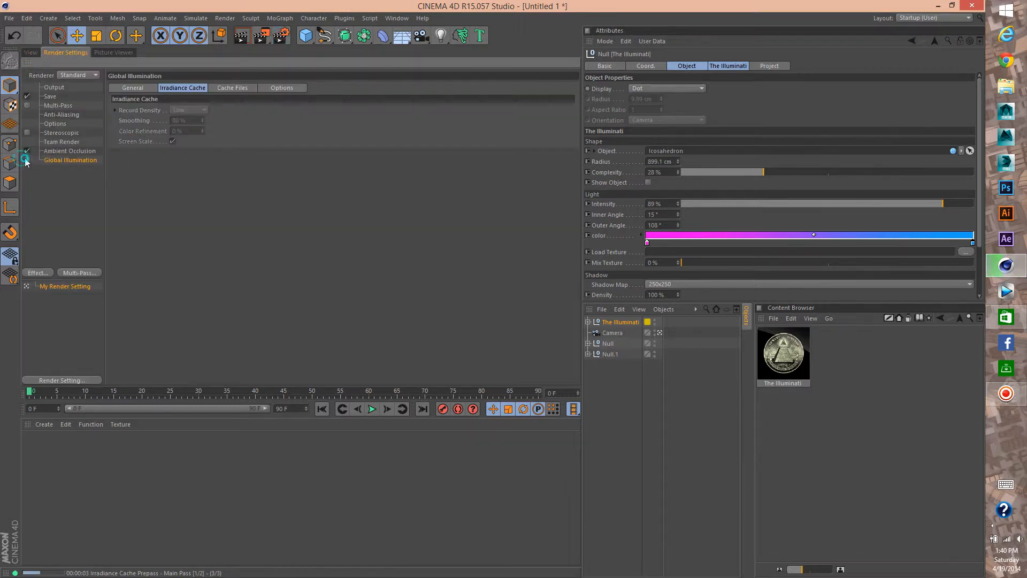
{"action": "left_click", "coordinate": [32, 53]}
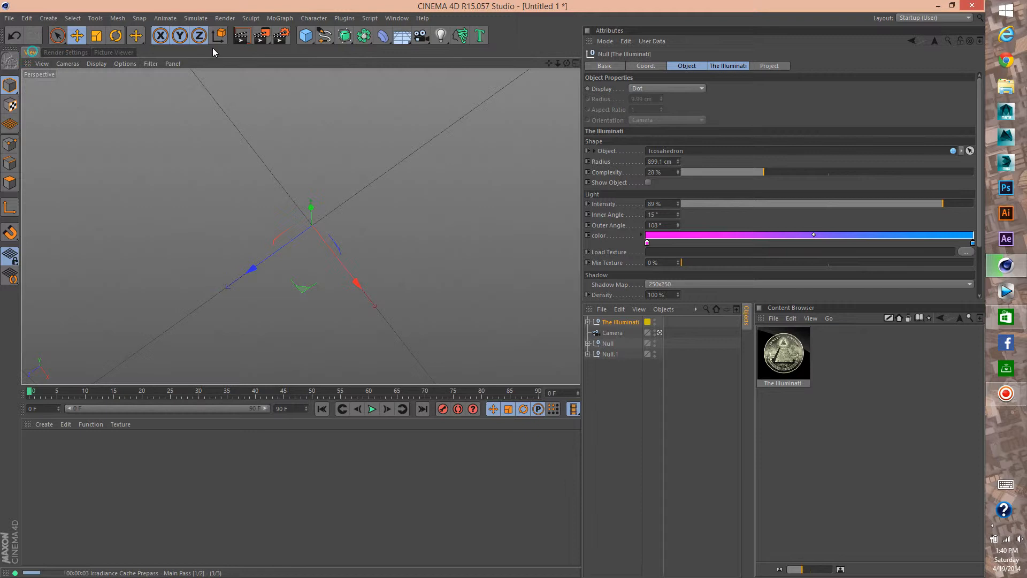
{"action": "left_click", "coordinate": [246, 36]}
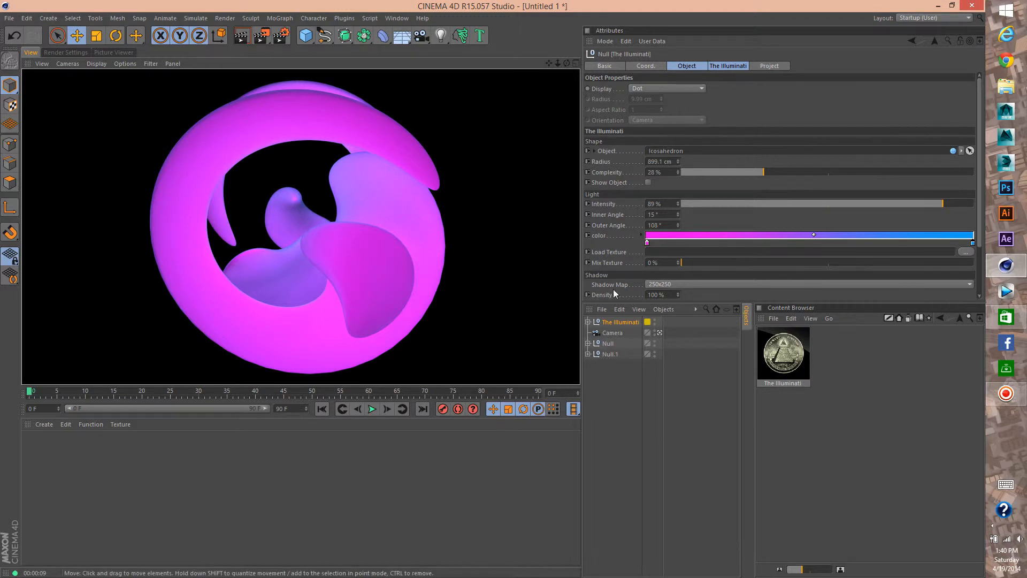
Shift the light rig's gradient midpoint toward magenta, set its shadow map to 2000x2000 and make its sky seen by camera
{"action": "left_click_drag", "start_coordinate": [815, 235], "coordinate": [761, 235]}
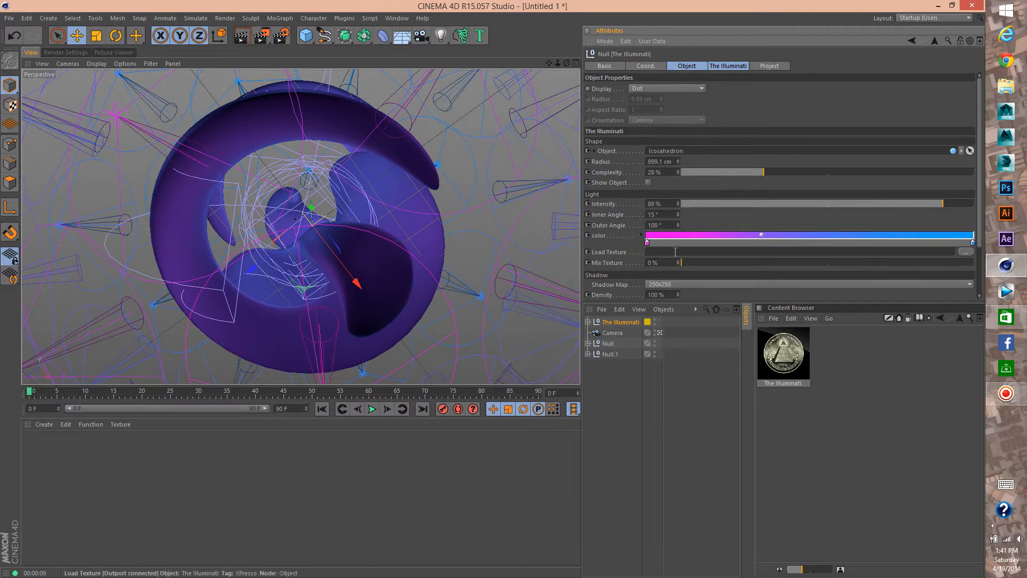
{"action": "scroll", "coordinate": [613, 255], "scroll_direction": "down", "scroll_amount": 3}
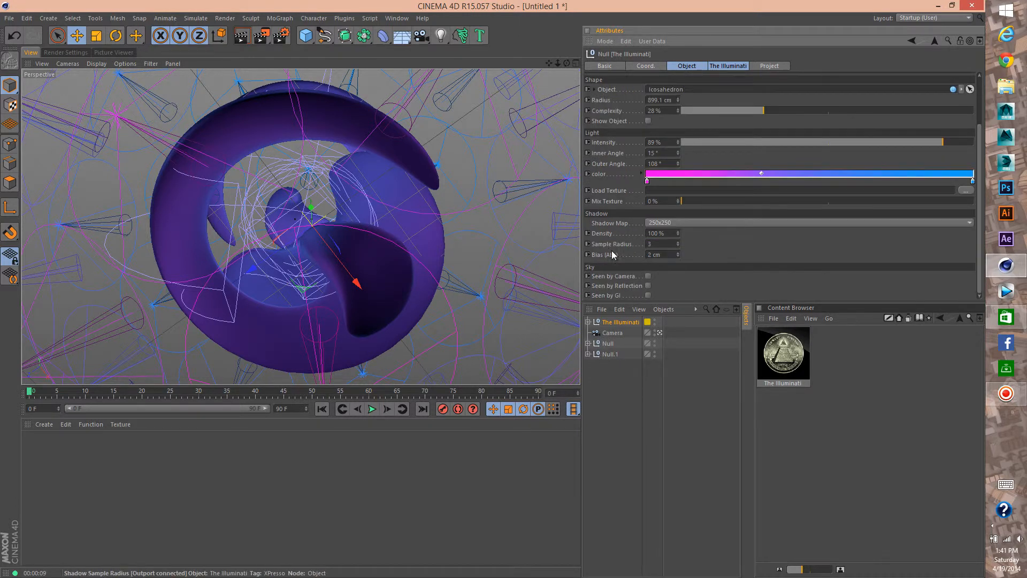
{"action": "left_click", "coordinate": [675, 223]}
{"action": "left_click", "coordinate": [685, 304]}
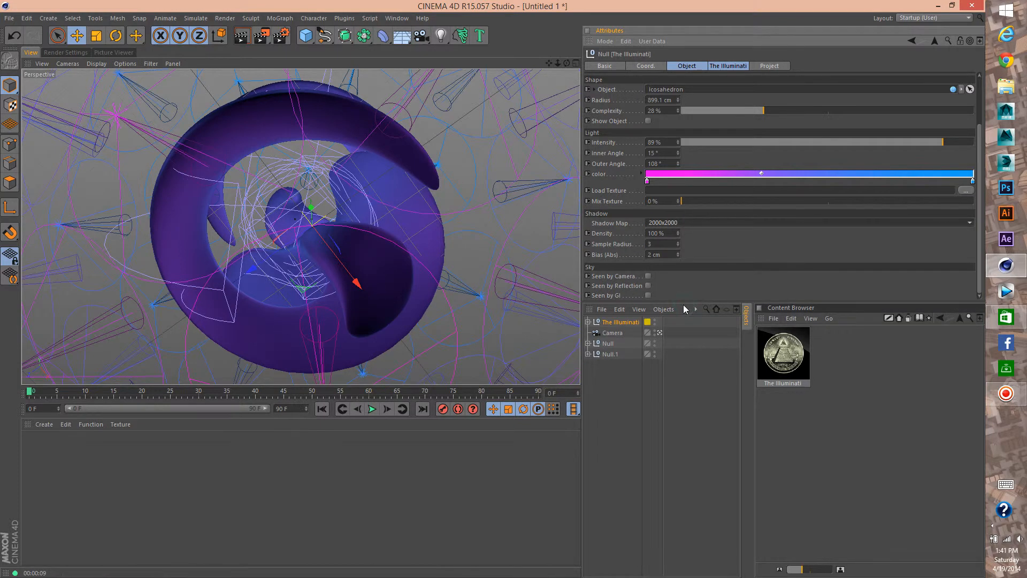
{"action": "left_click", "coordinate": [649, 276]}
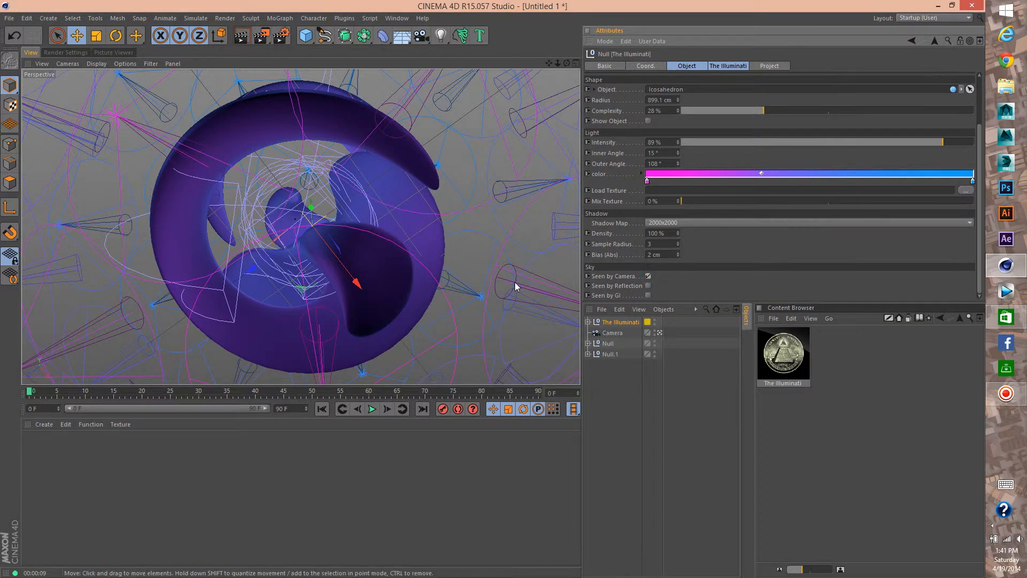
Create a new material and a Background object, and apply the material to the background
{"action": "double_click", "coordinate": [83, 455]}
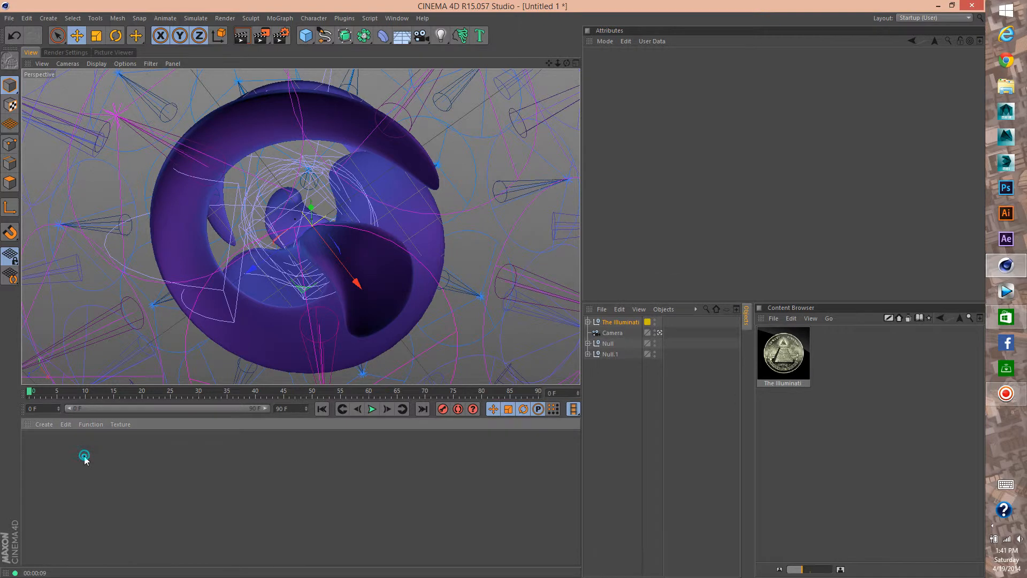
{"action": "left_click_drag", "start_coordinate": [402, 35], "coordinate": [454, 113]}
{"action": "left_click_drag", "start_coordinate": [33, 449], "coordinate": [621, 323]}
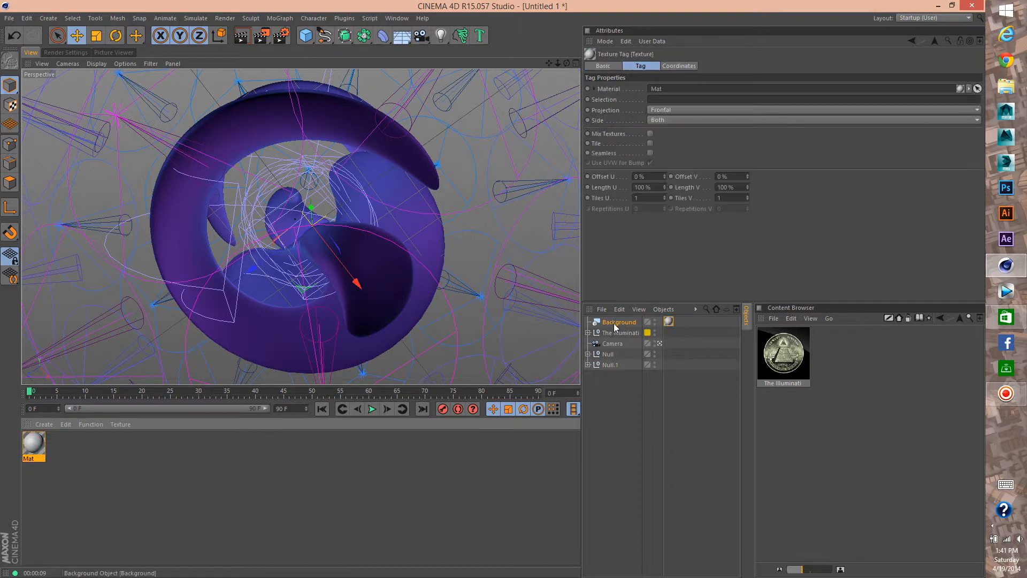
Turn off the background material's specular channel and set its colour to light pink (RGB 255, 204, 231)
{"action": "double_click", "coordinate": [30, 444]}
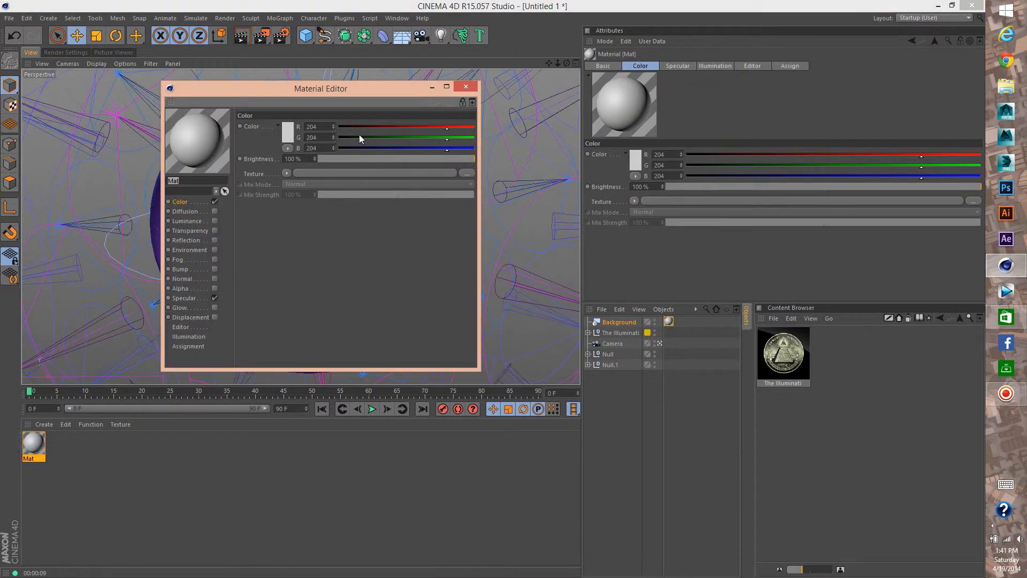
{"action": "left_click", "coordinate": [214, 298]}
{"action": "left_click", "coordinate": [459, 127]}
{"action": "left_click_drag", "start_coordinate": [463, 146], "coordinate": [475, 128]}
{"action": "left_click", "coordinate": [461, 148]}
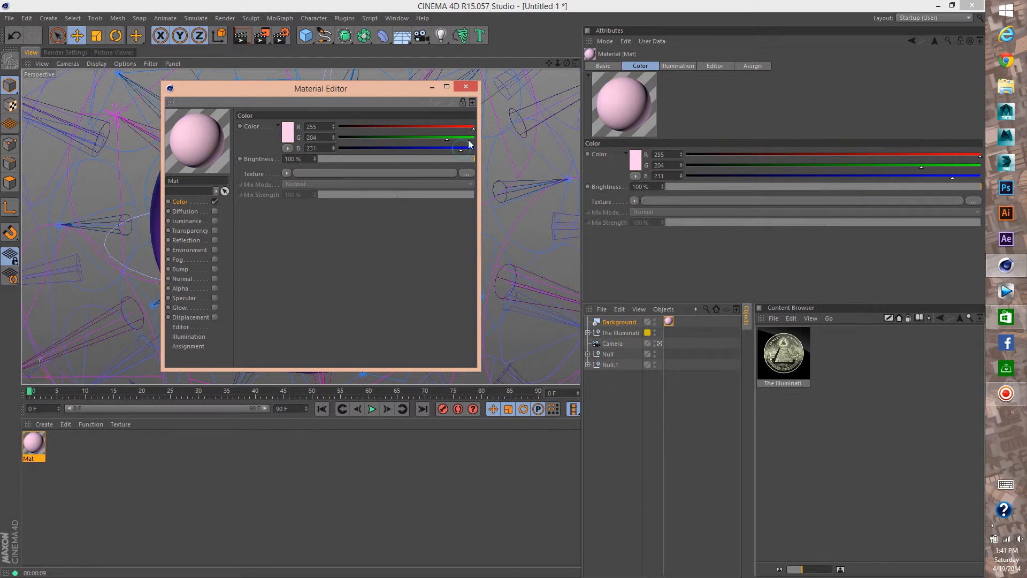
{"action": "left_click", "coordinate": [473, 88]}
Test-render the view, turn off the light rig's sky being seen by camera and render again
{"action": "left_click", "coordinate": [241, 36]}
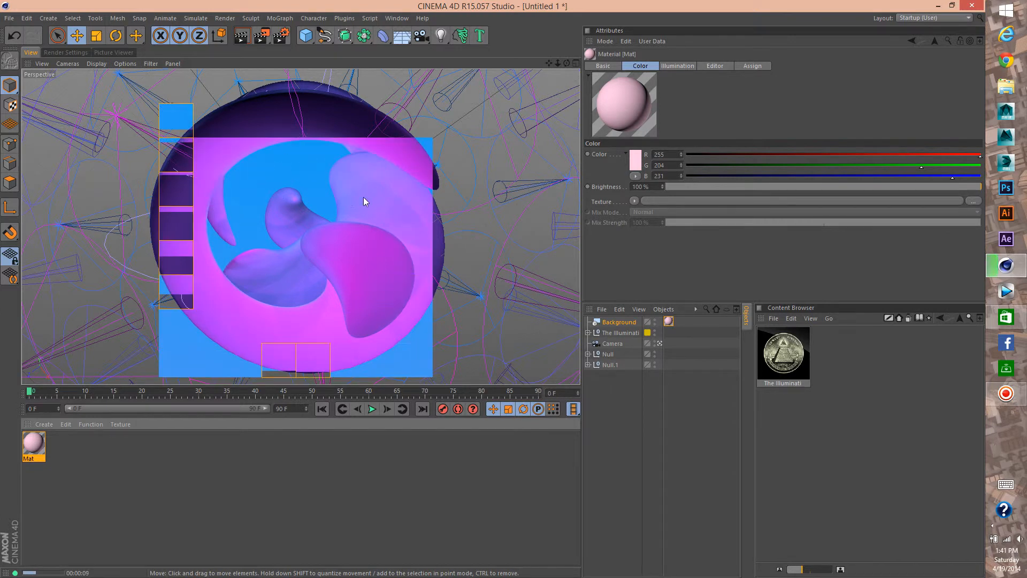
{"action": "left_click", "coordinate": [621, 332]}
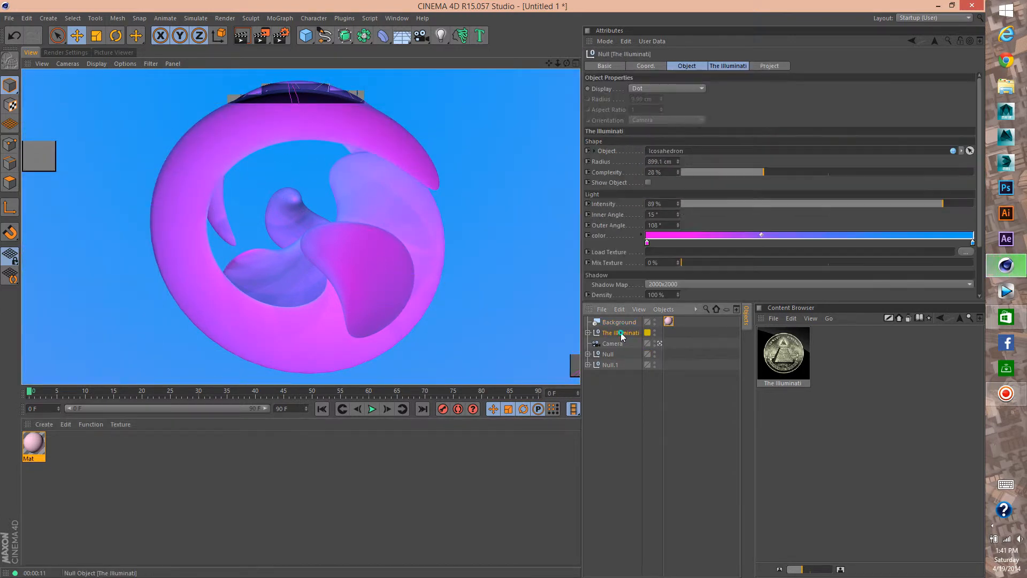
{"action": "left_click", "coordinate": [648, 276]}
{"action": "key", "text": "ctrl+r"}
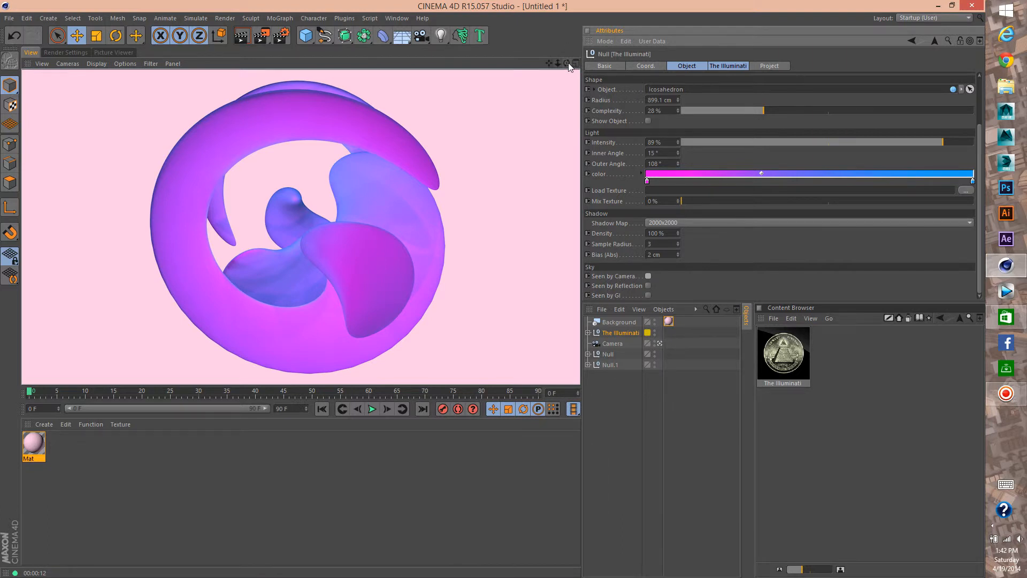
Reframe the shape from the side as a vertical swirl and test-render this angle
{"action": "mouse_move", "coordinate": [568, 63]}
{"action": "left_mouse_down"}
{"action": "mouse_move", "coordinate": [503, 86]}
{"action": "mouse_move", "coordinate": [506, 96]}
{"action": "mouse_move", "coordinate": [554, 49]}
{"action": "mouse_move", "coordinate": [564, 3]}
{"action": "mouse_move", "coordinate": [572, 64]}
{"action": "mouse_move", "coordinate": [546, 53]}
{"action": "mouse_move", "coordinate": [549, 64]}
{"action": "left_mouse_up"}
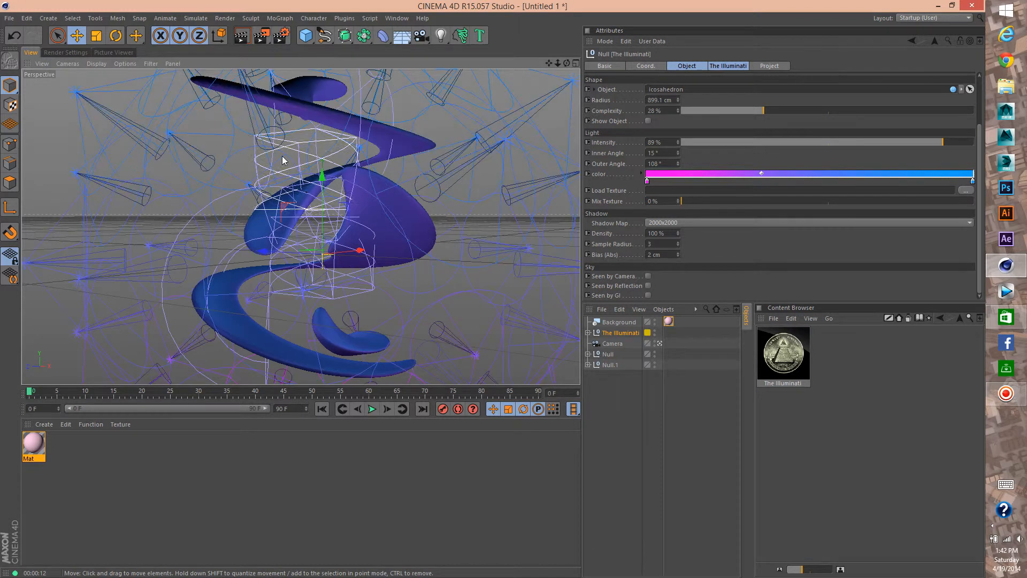
{"action": "left_click", "coordinate": [240, 40]}
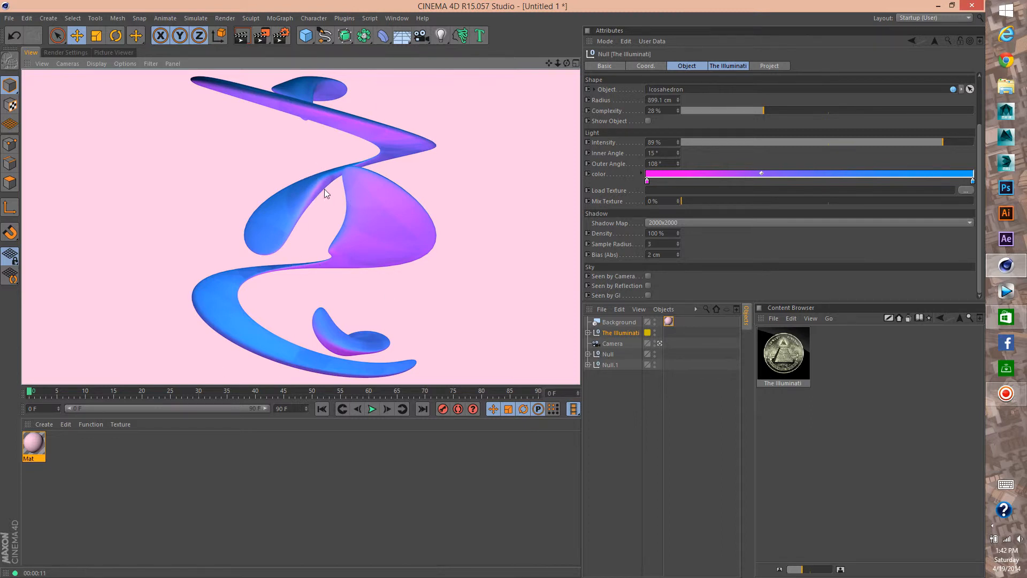
Set the render's save format to JPEG at quality 100
{"action": "left_click", "coordinate": [66, 52]}
{"action": "left_click", "coordinate": [50, 96]}
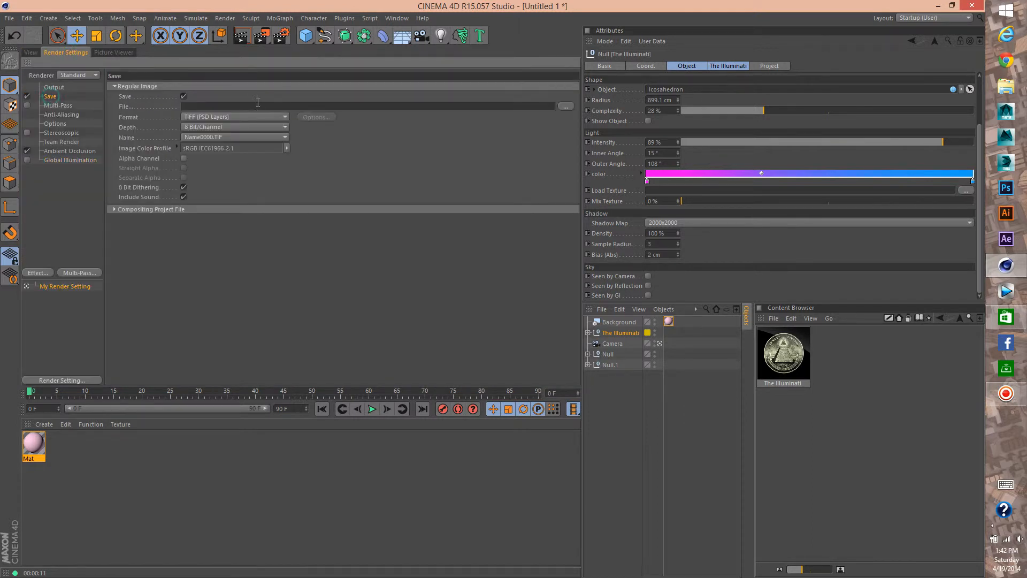
{"action": "left_click", "coordinate": [232, 116]}
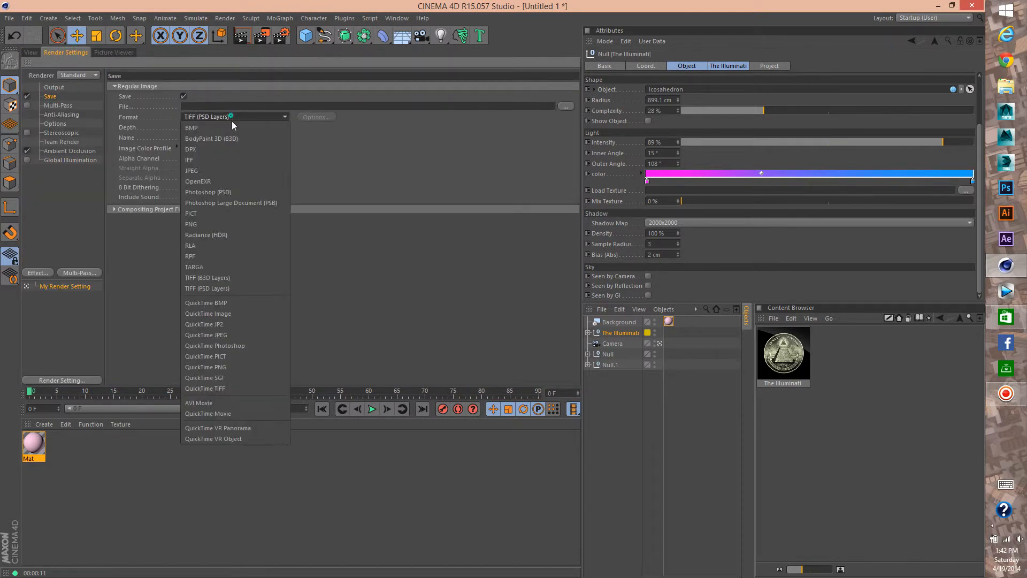
{"action": "left_click", "coordinate": [219, 171]}
{"action": "left_click", "coordinate": [316, 117]}
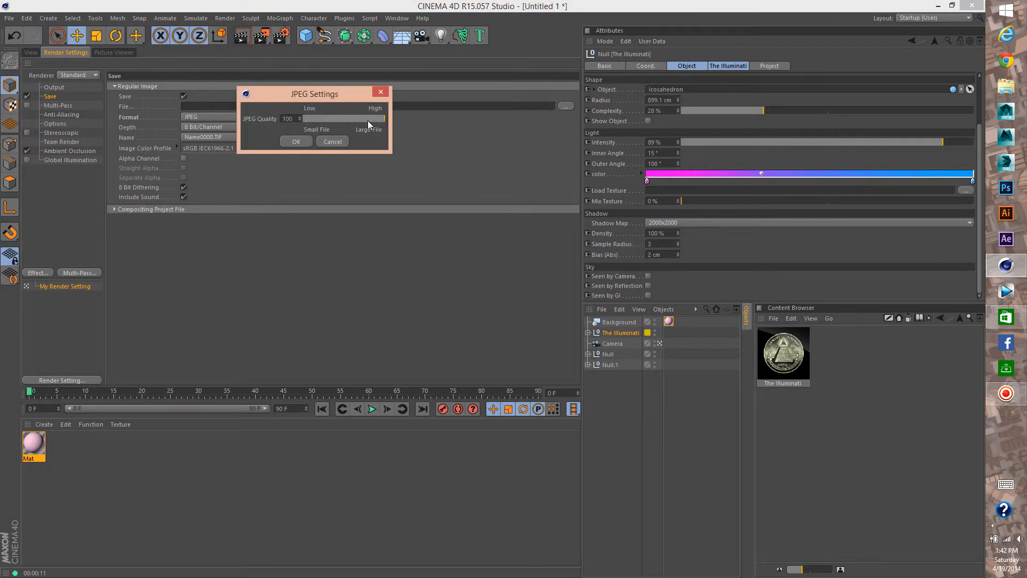
{"action": "left_click", "coordinate": [297, 142]}
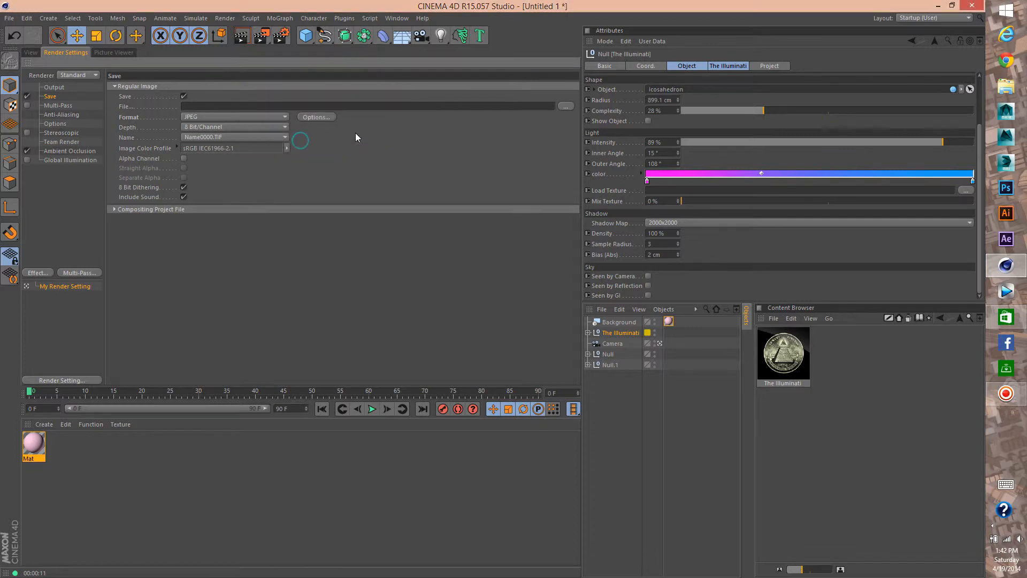
Set the render output to save on the Desktop under the file name Desktop
{"action": "left_click", "coordinate": [565, 106]}
{"action": "left_click", "coordinate": [55, 88]}
{"action": "left_click", "coordinate": [136, 245]}
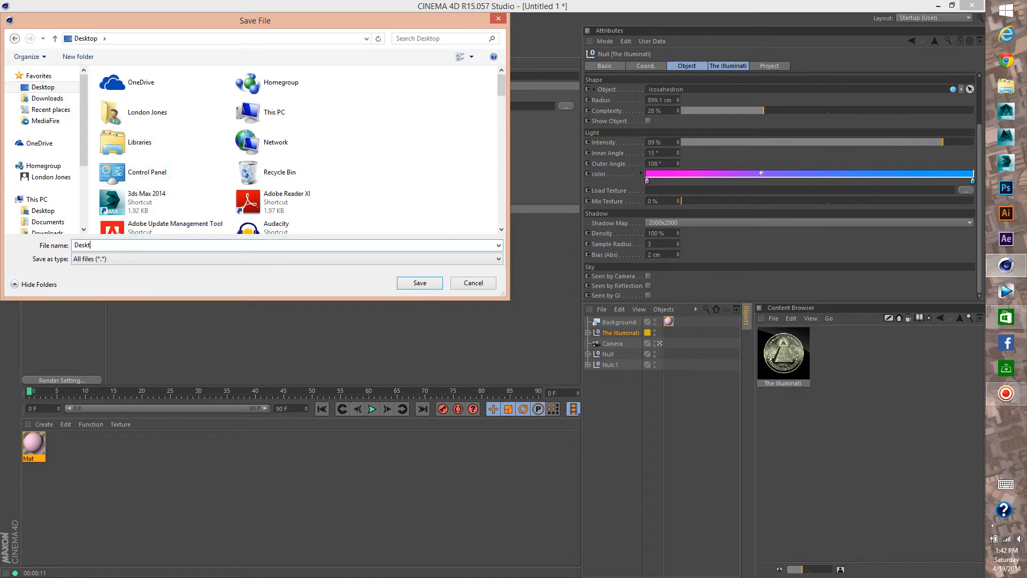
{"action": "type", "text": "Desktop"}
{"action": "key", "text": "Return"}
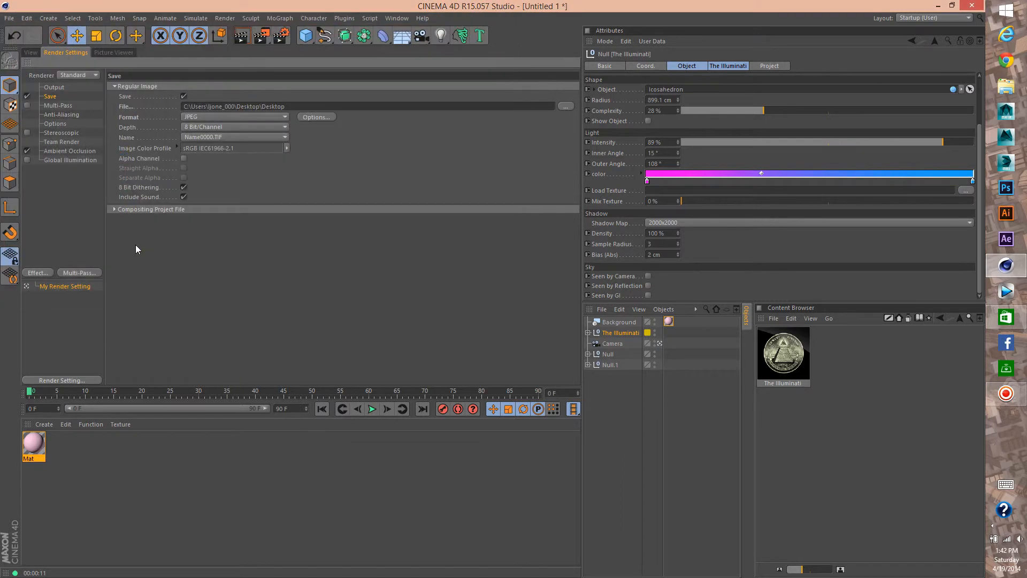
Render the scene to the Picture Viewer and fit the whole image in view
{"action": "left_click", "coordinate": [36, 51]}
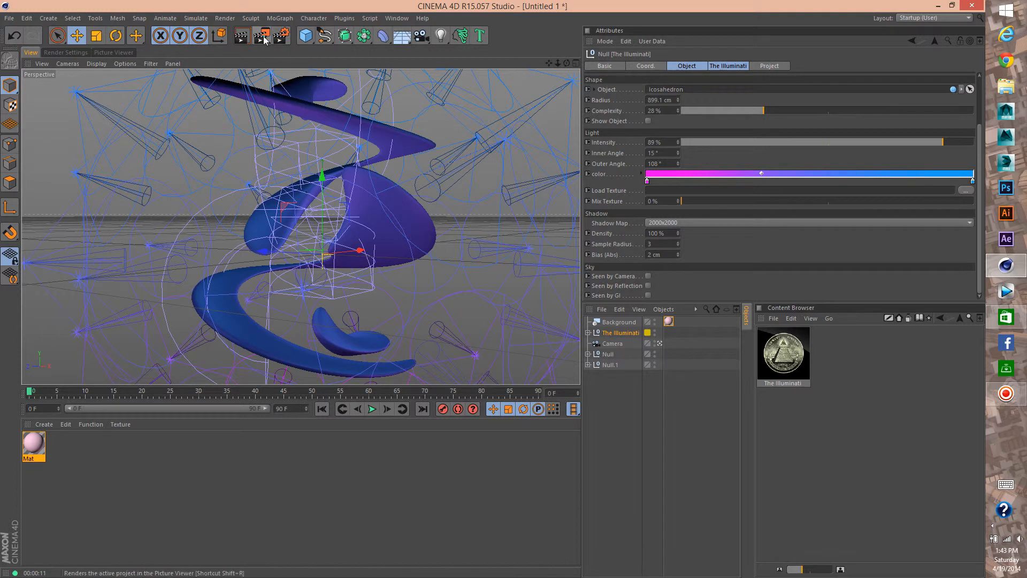
{"action": "left_click", "coordinate": [263, 38]}
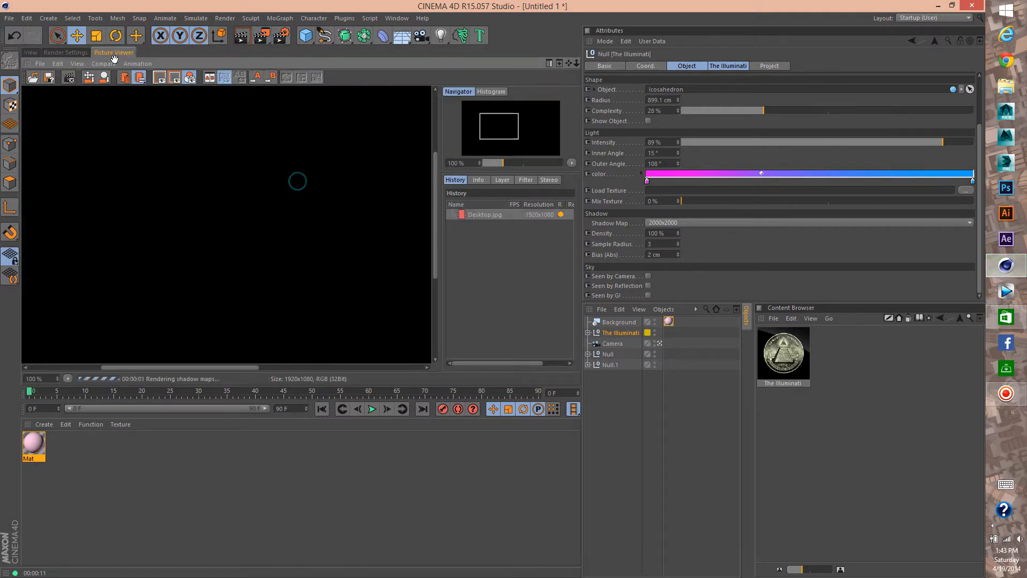
{"action": "scroll", "coordinate": [282, 223], "scroll_direction": "down", "scroll_amount": 5}
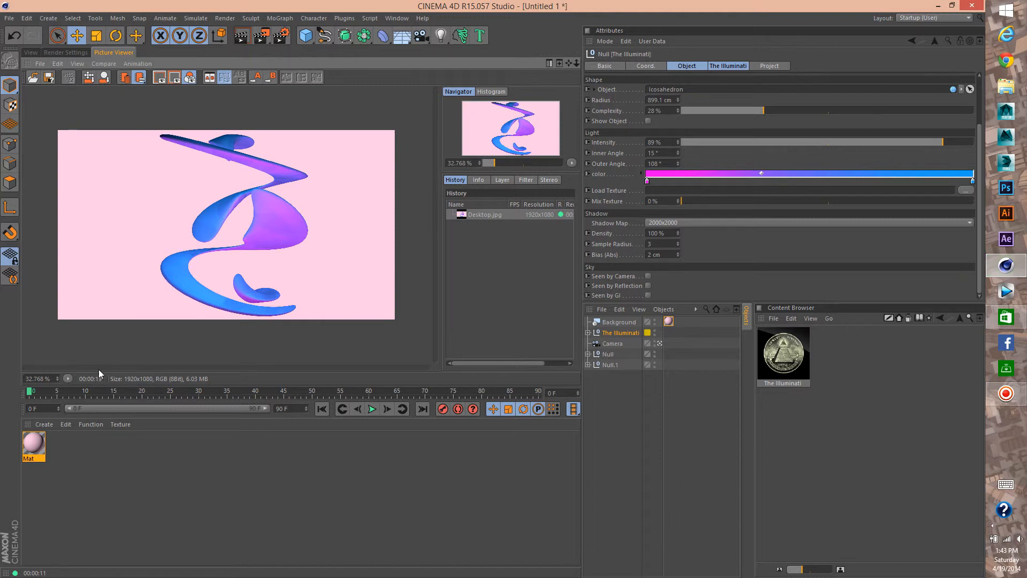
Try different maximum anti-aliasing levels in the render settings, including 1x1, and return Max Level to 2x2
{"action": "left_click", "coordinate": [32, 53]}
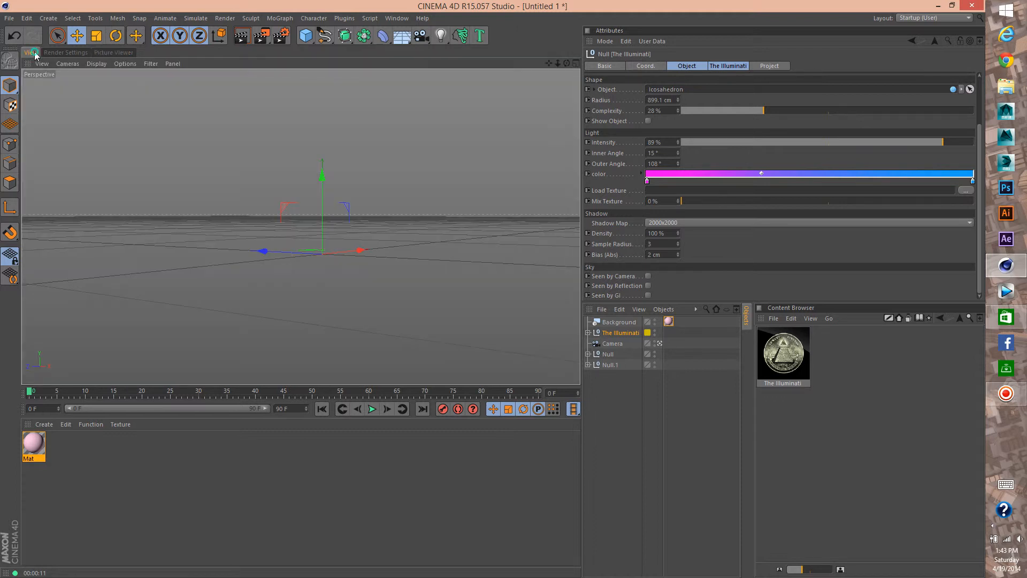
{"action": "left_click", "coordinate": [56, 53]}
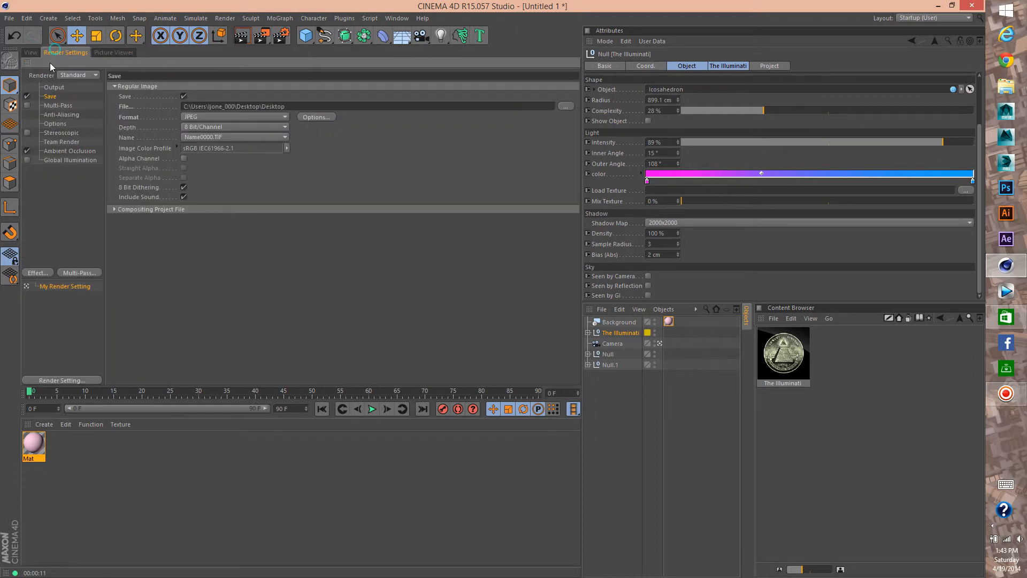
{"action": "left_click", "coordinate": [68, 114]}
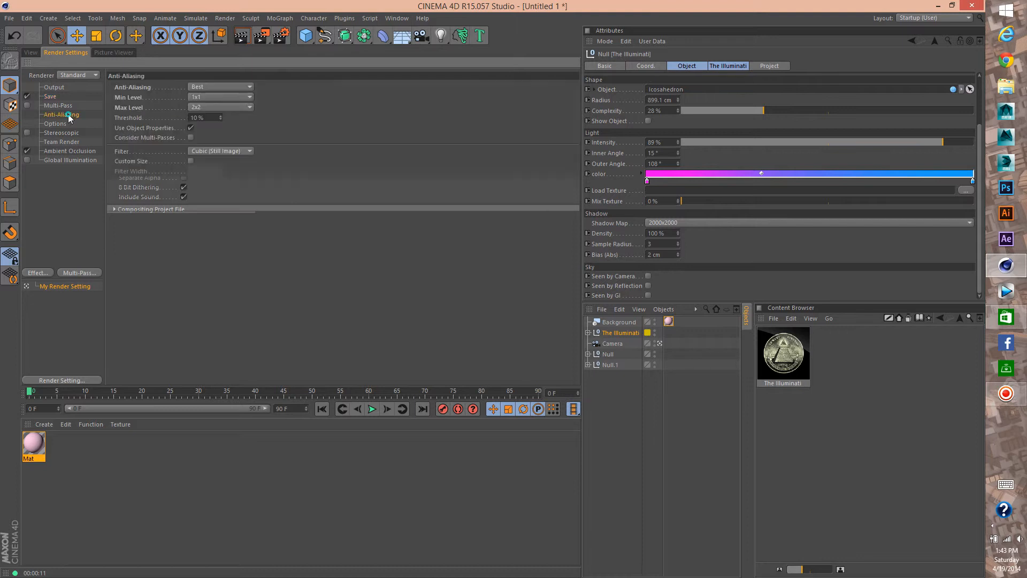
{"action": "left_click", "coordinate": [243, 106]}
{"action": "left_click", "coordinate": [233, 127]}
{"action": "left_click", "coordinate": [238, 107]}
{"action": "left_click", "coordinate": [233, 151]}
{"action": "left_click", "coordinate": [235, 97]}
{"action": "left_click", "coordinate": [236, 97]}
{"action": "left_click", "coordinate": [237, 108]}
{"action": "left_click", "coordinate": [236, 108]}
{"action": "left_click", "coordinate": [231, 121]}
{"action": "left_click", "coordinate": [236, 109]}
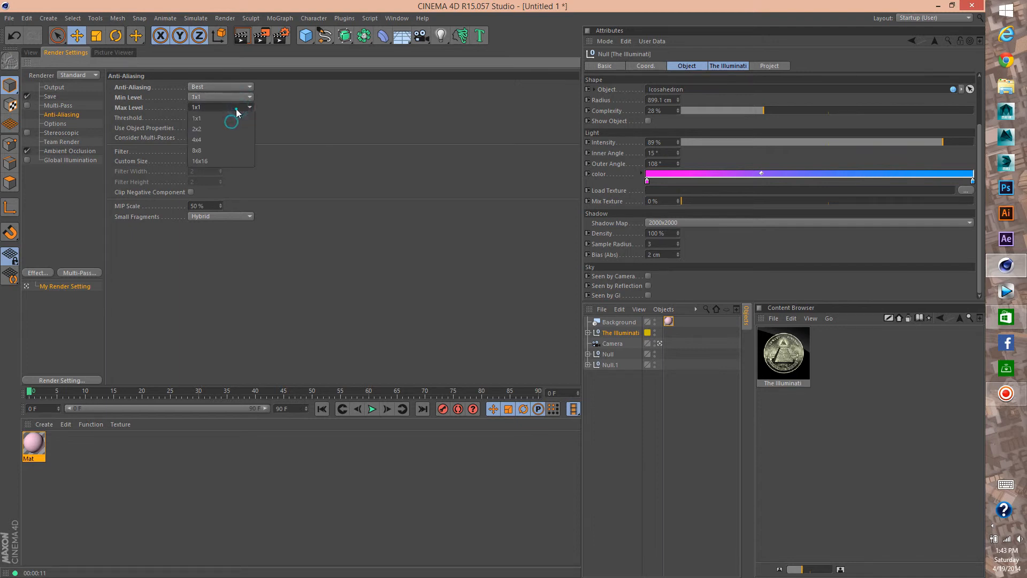
{"action": "left_click", "coordinate": [225, 129]}
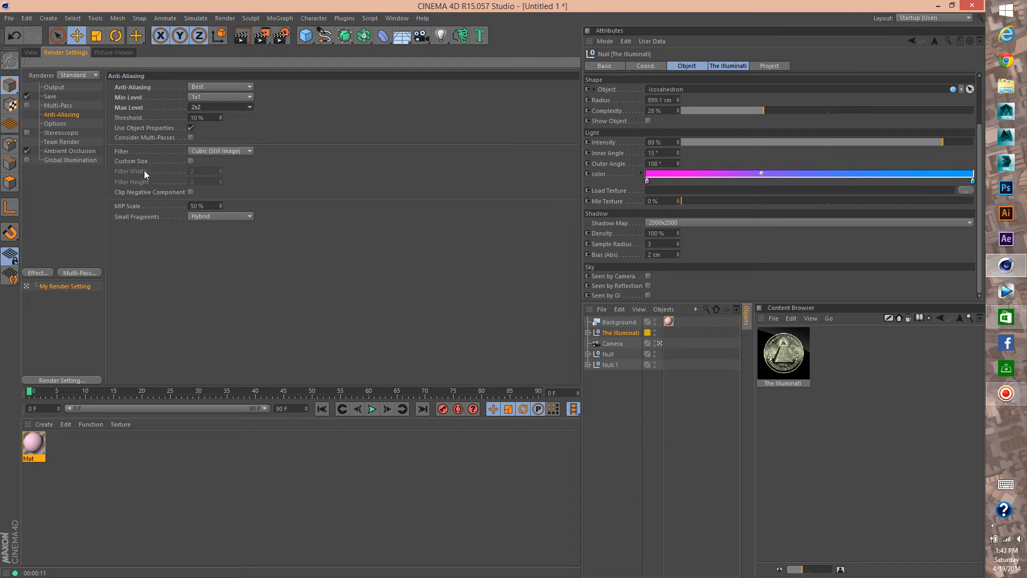
Switch the anti-aliasing filter to Gauss (Animation) and back to Cubic (Still Image)
{"action": "left_click", "coordinate": [30, 52]}
{"action": "left_click", "coordinate": [67, 52]}
{"action": "left_click", "coordinate": [231, 149]}
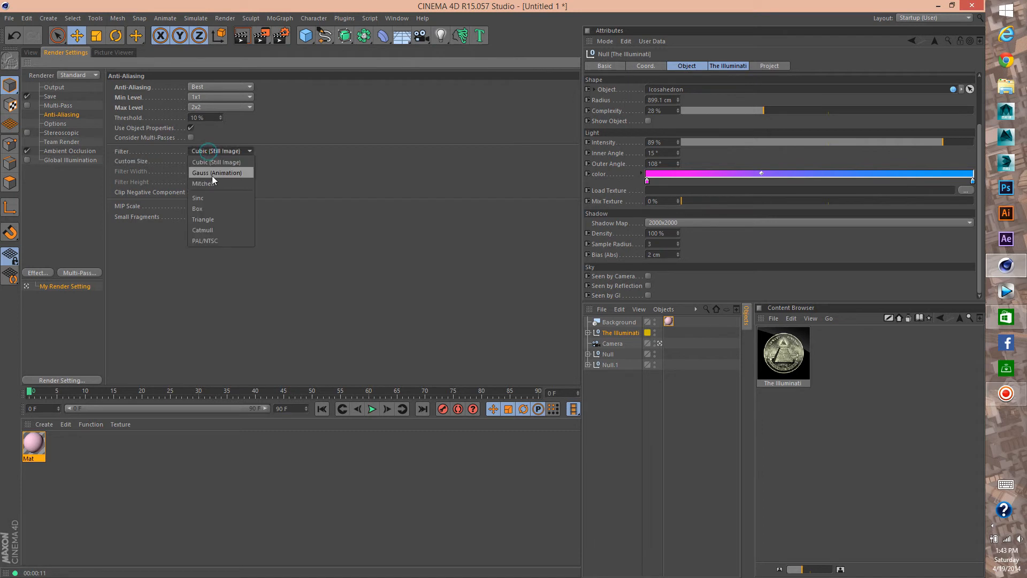
{"action": "left_click", "coordinate": [212, 175]}
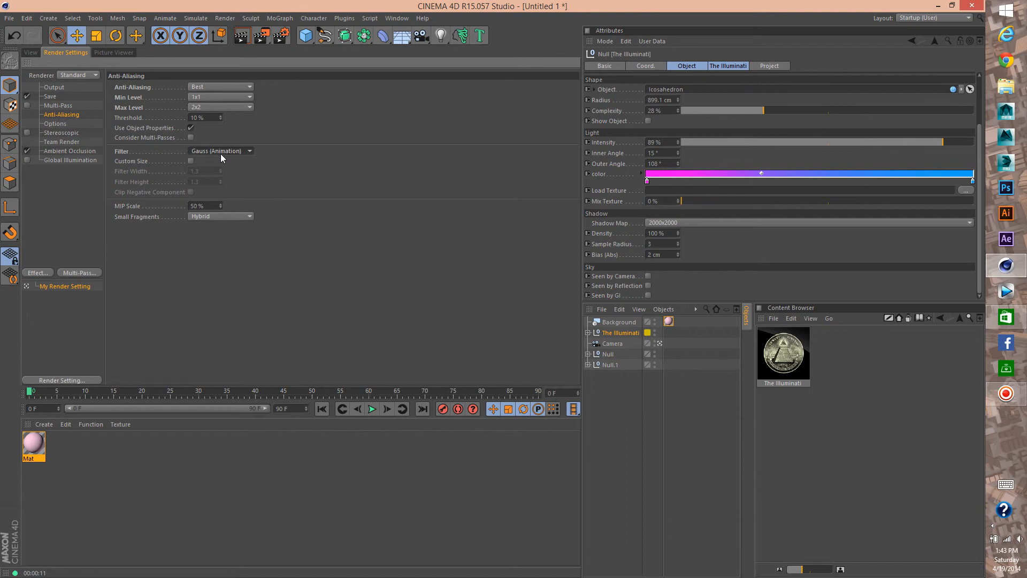
{"action": "left_click", "coordinate": [223, 154]}
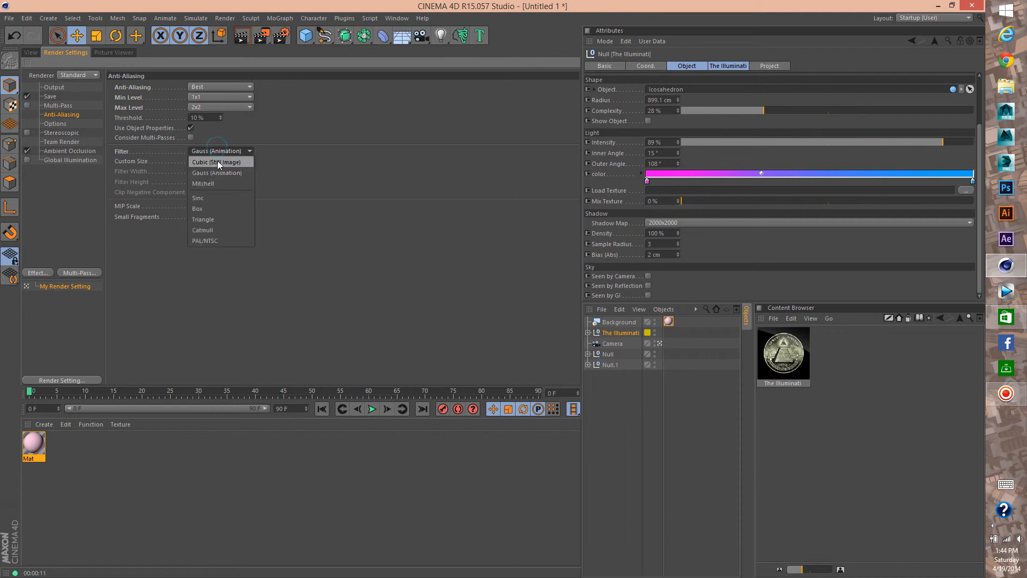
{"action": "left_click", "coordinate": [218, 161]}
Examine the lower curves of the rendered image up close in the Picture Viewer
{"action": "left_click", "coordinate": [116, 52]}
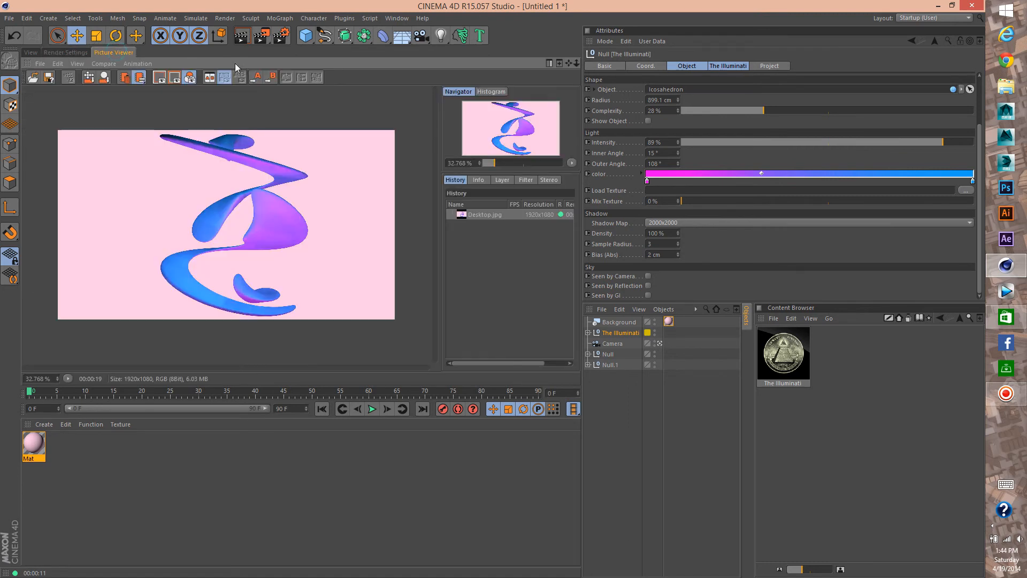
{"action": "scroll", "coordinate": [256, 234], "scroll_direction": "up", "scroll_amount": 5}
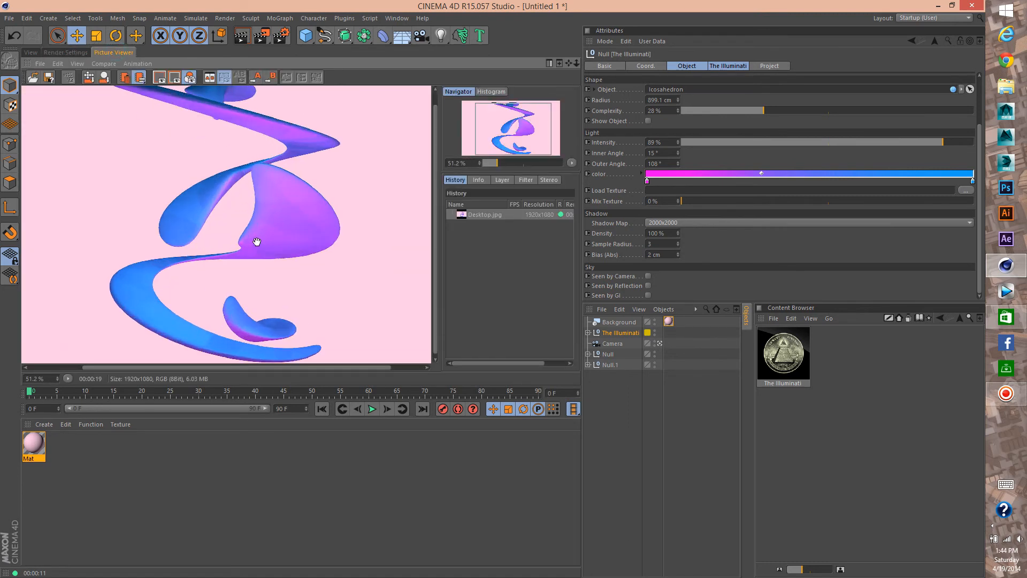
{"action": "scroll", "coordinate": [230, 199], "scroll_direction": "up", "scroll_amount": 1}
{"action": "left_click_drag", "start_coordinate": [206, 148], "coordinate": [304, 132]}
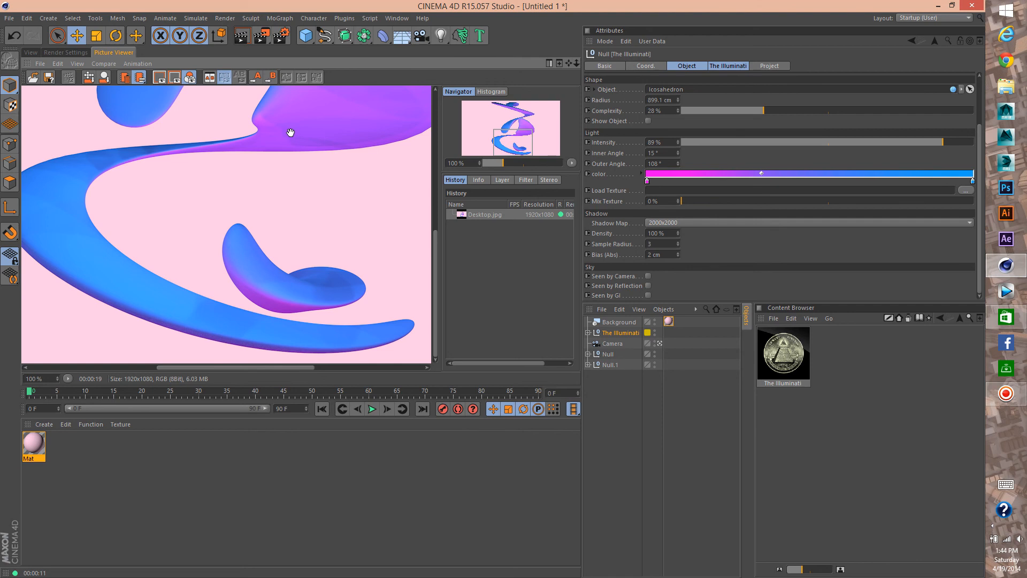
{"action": "key", "text": "XF86MonBrightnessDown"}
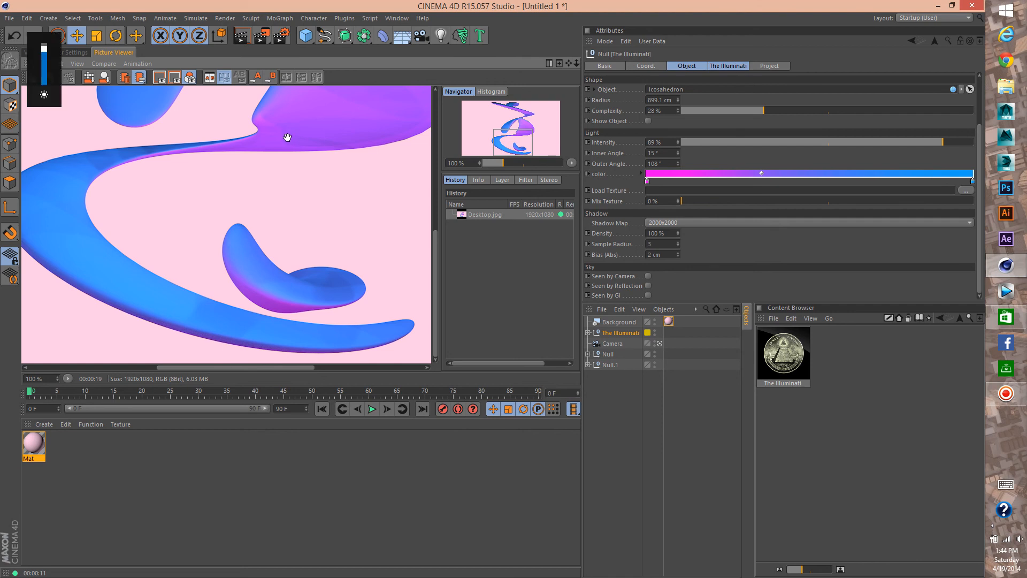